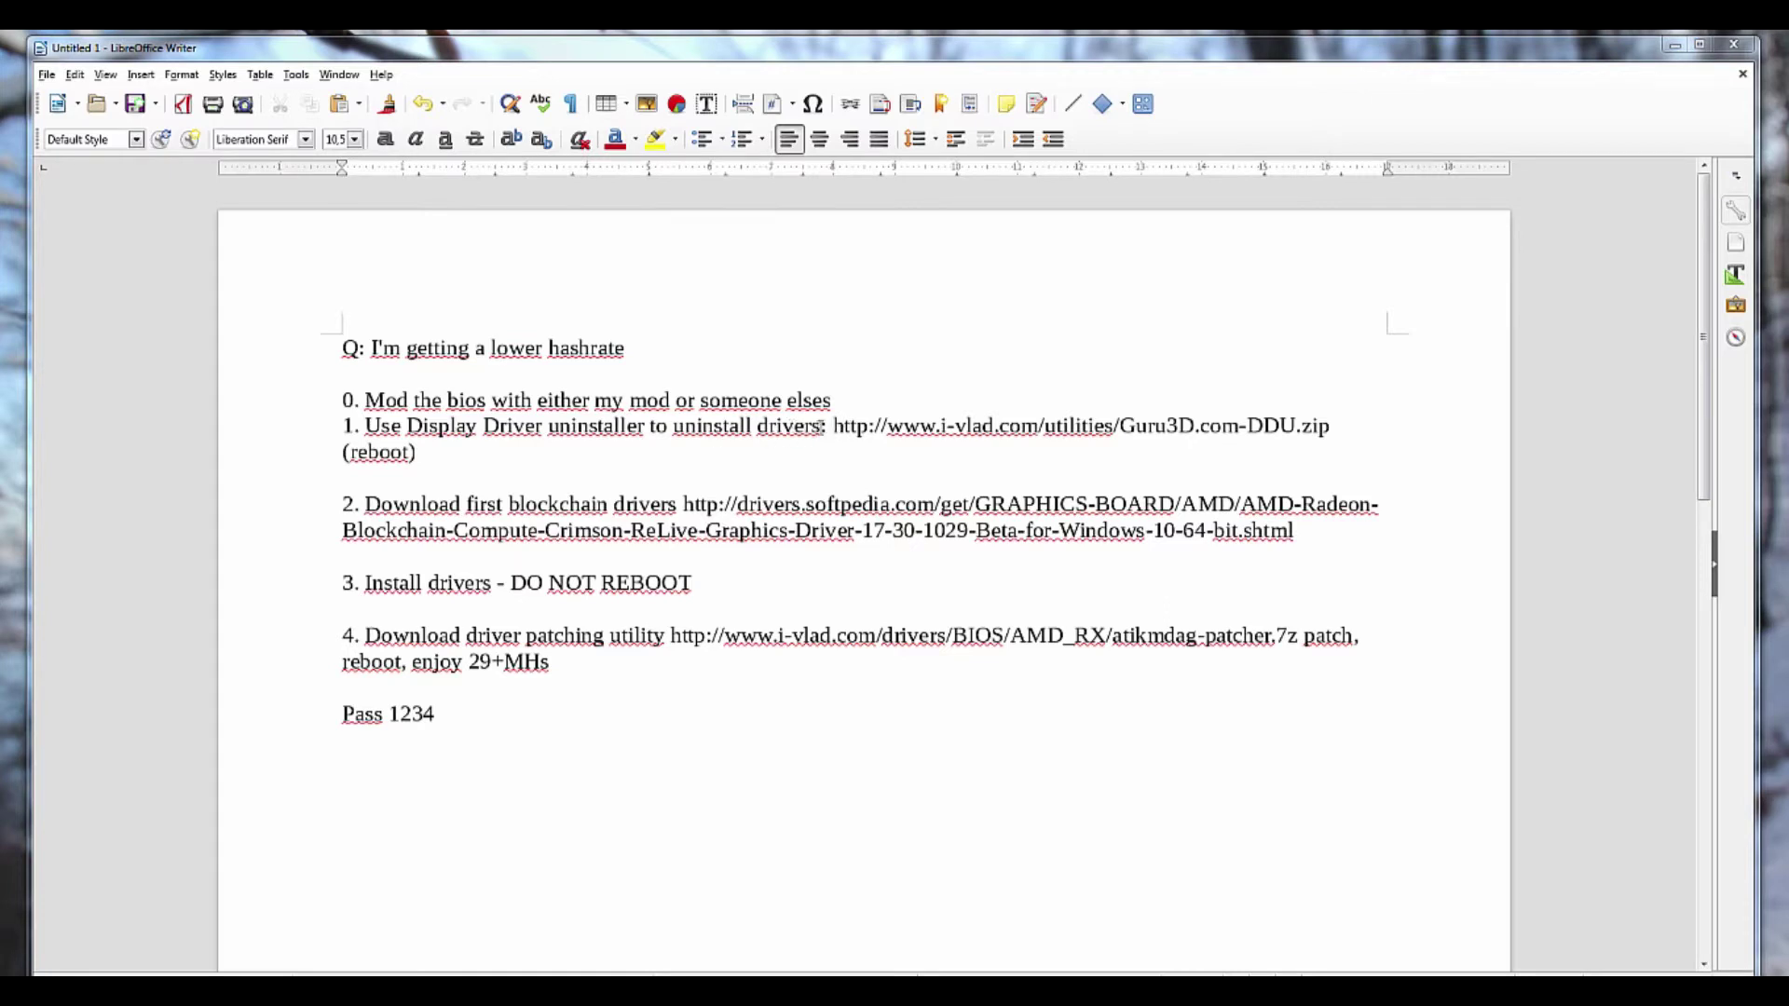
- Review the step 1, 2 and 4 download links in the Writer notes by highlighting them
left_click_drag(821, 426, 1330, 426)
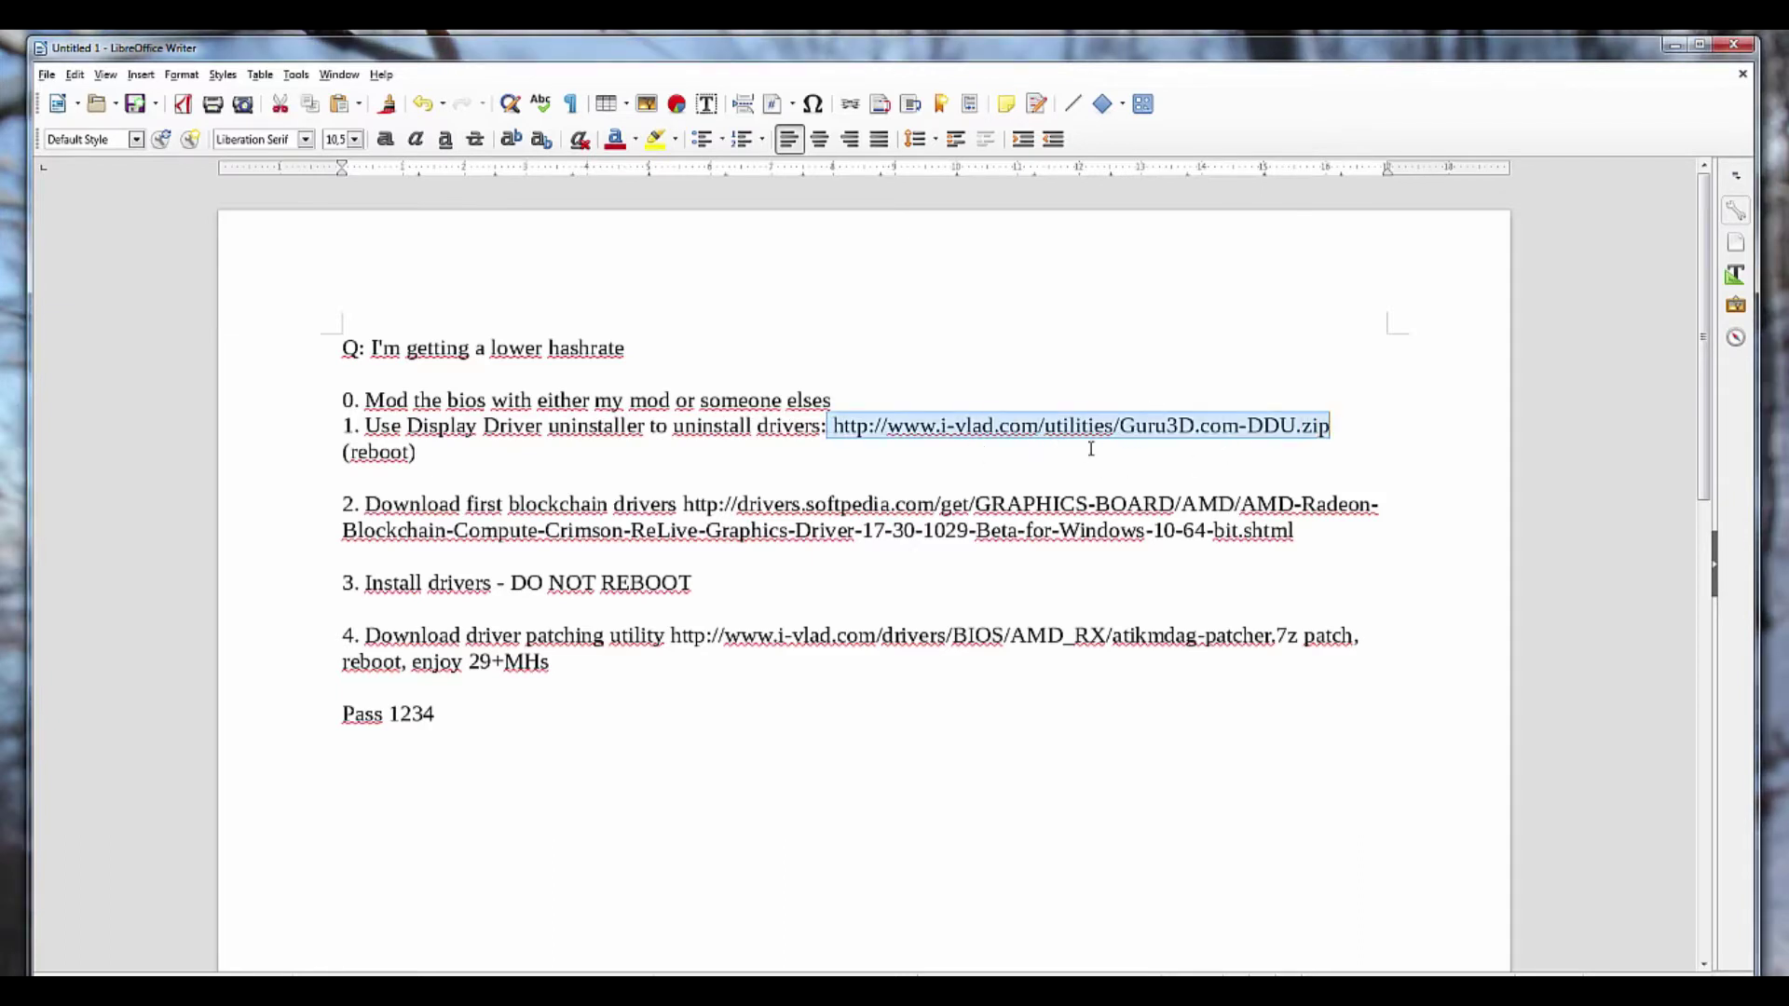
left_click(1081, 450)
left_click_drag(1118, 426, 1239, 426)
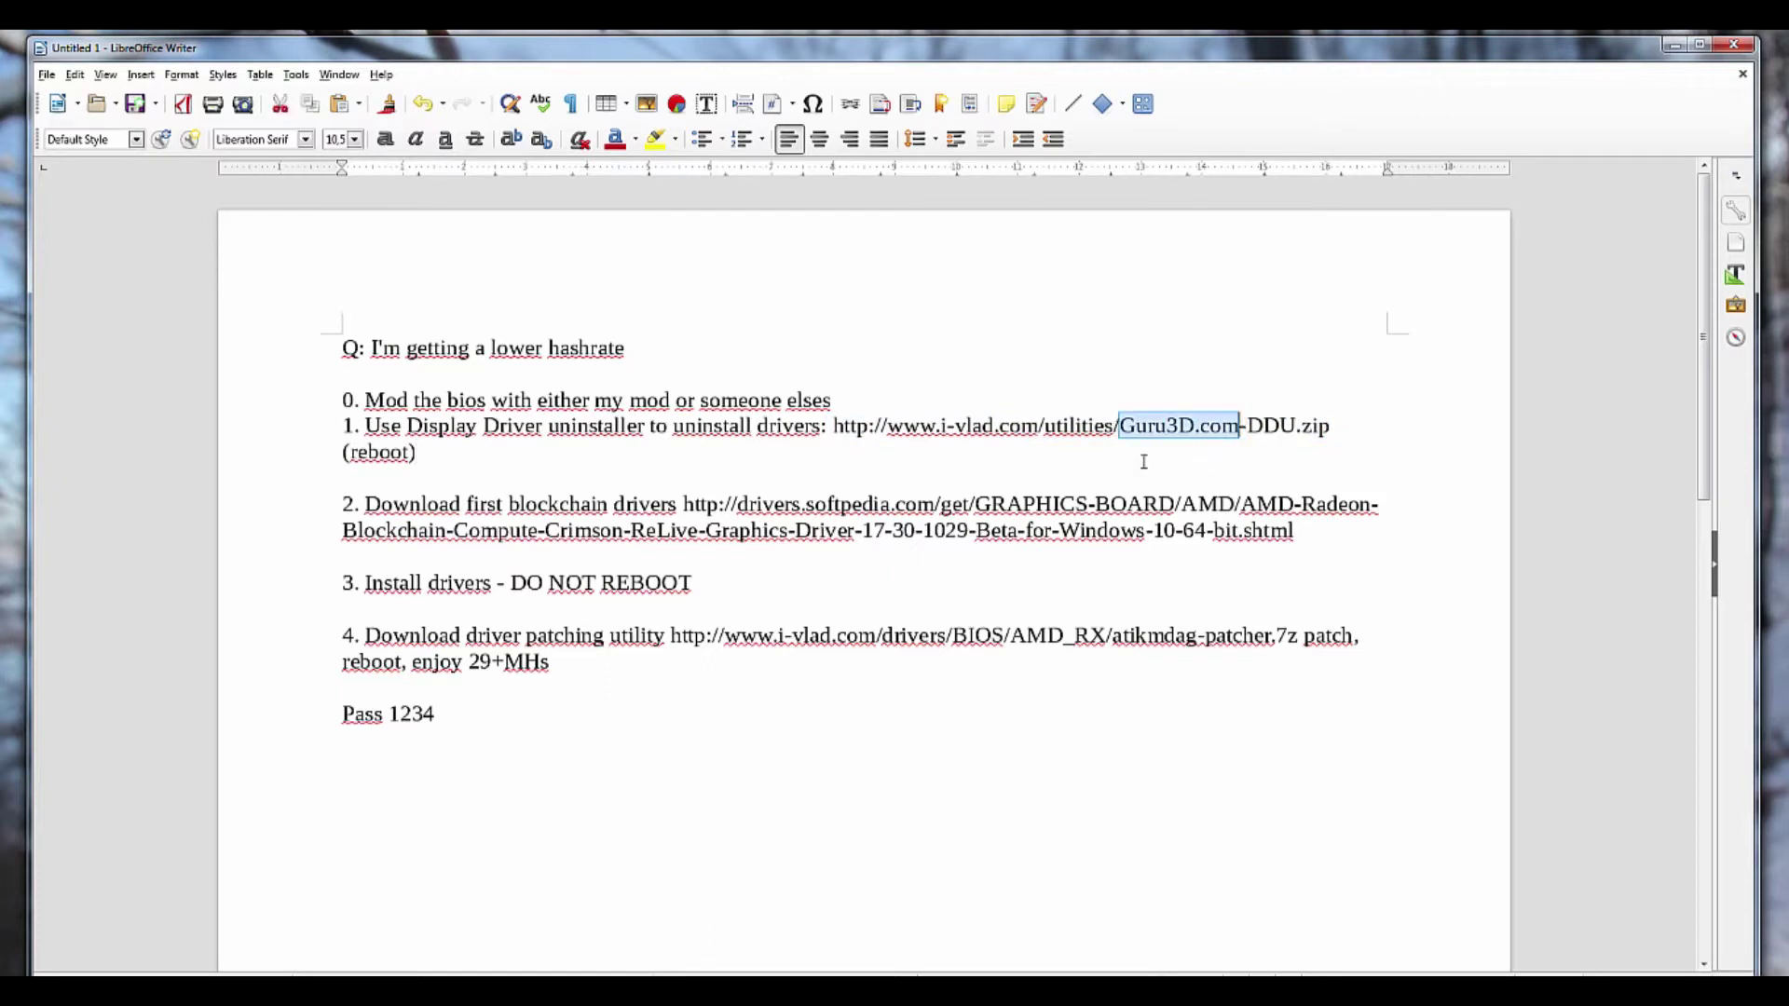
left_click(550, 503)
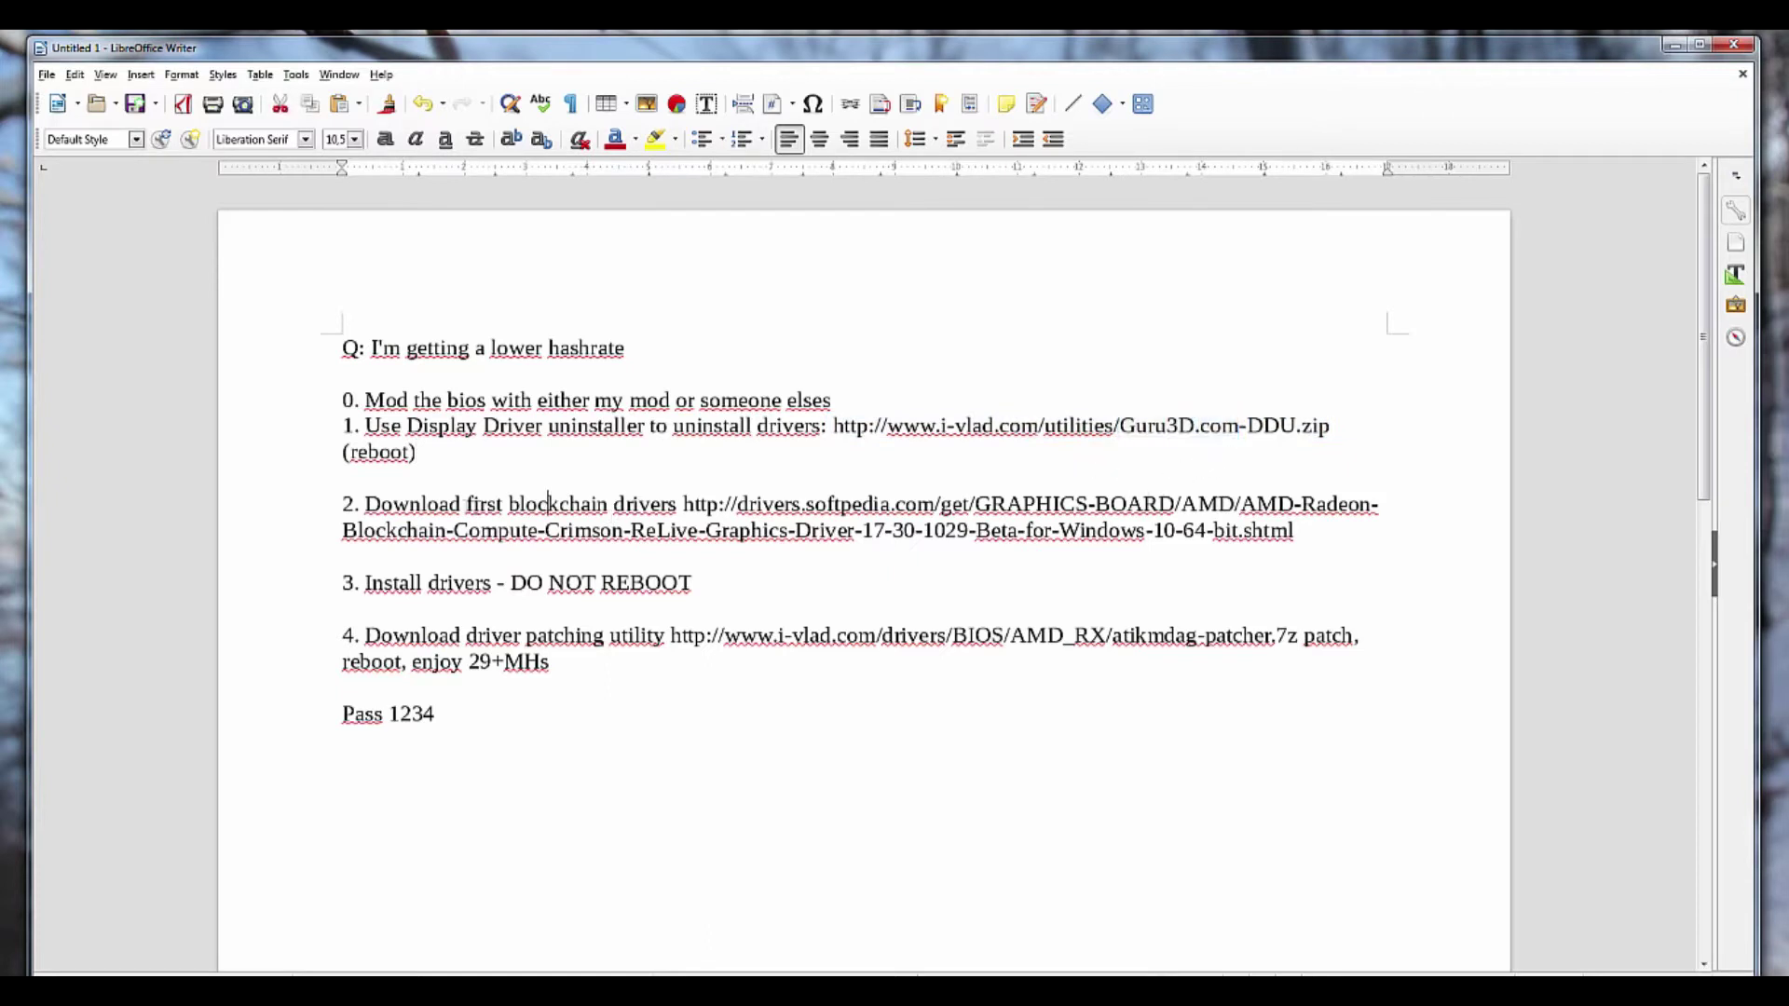
left_click_drag(389, 503, 690, 504)
left_click(762, 504)
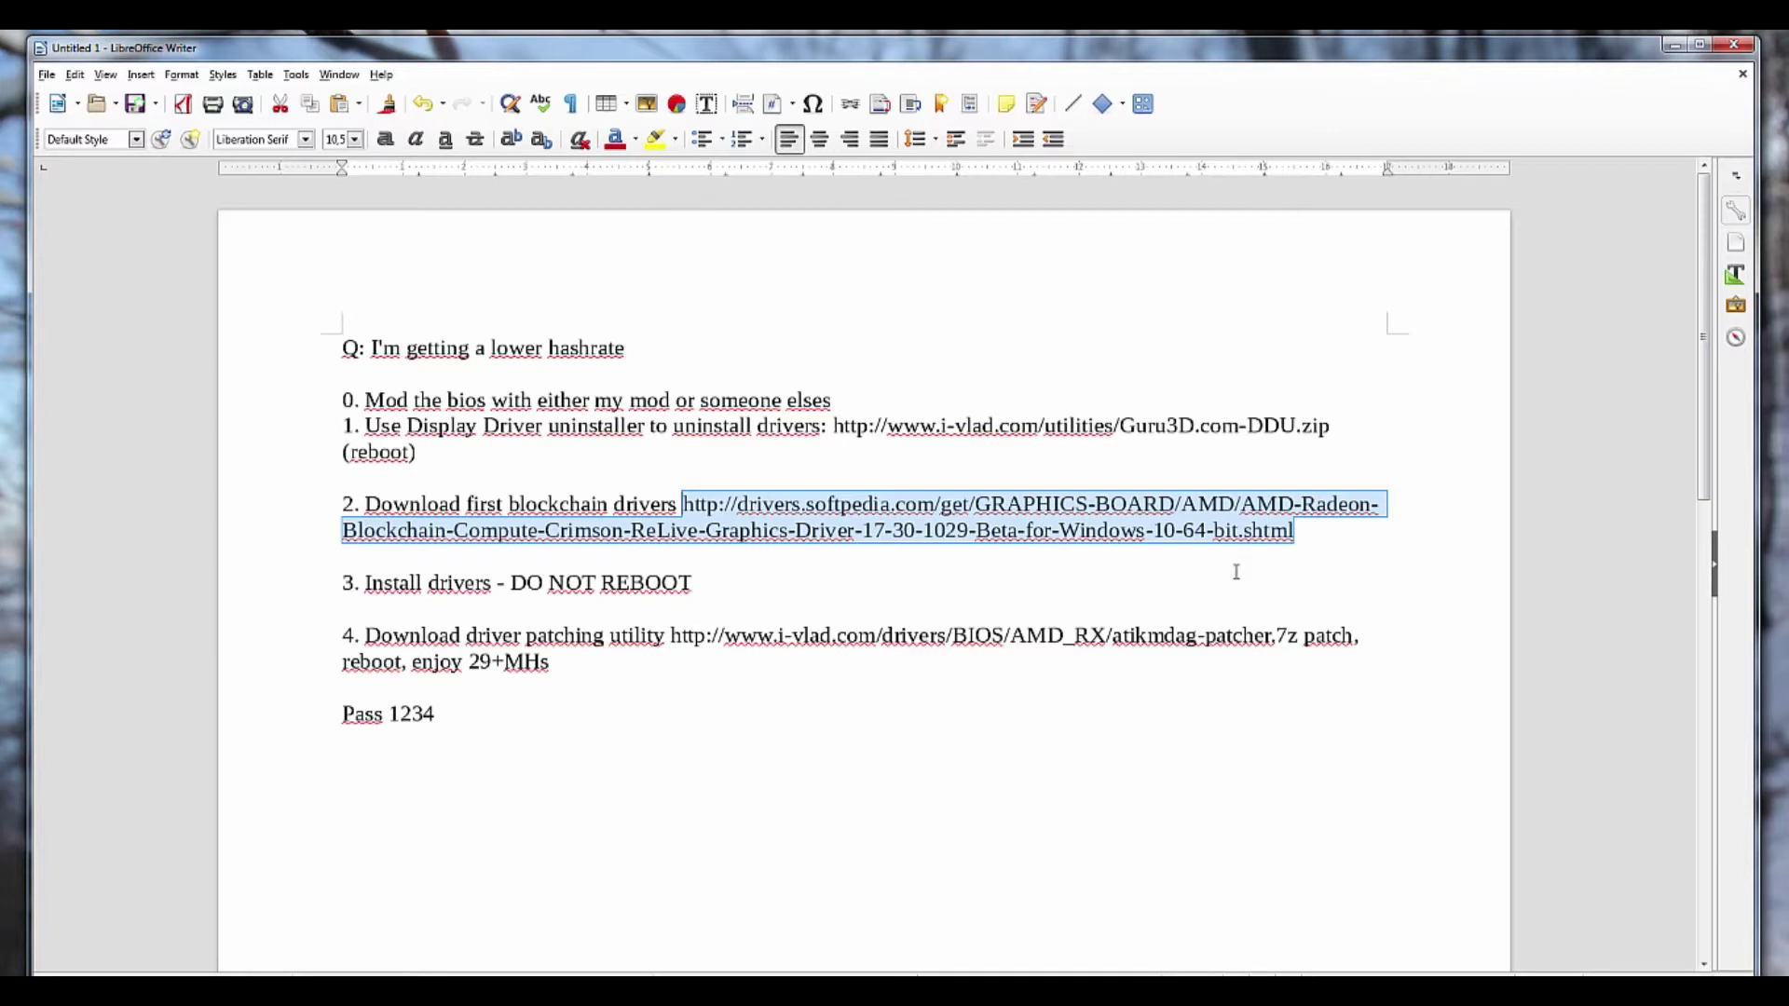
left_click(604, 669)
left_click_drag(417, 639, 823, 643)
left_click(842, 671)
left_click_drag(667, 639, 1299, 639)
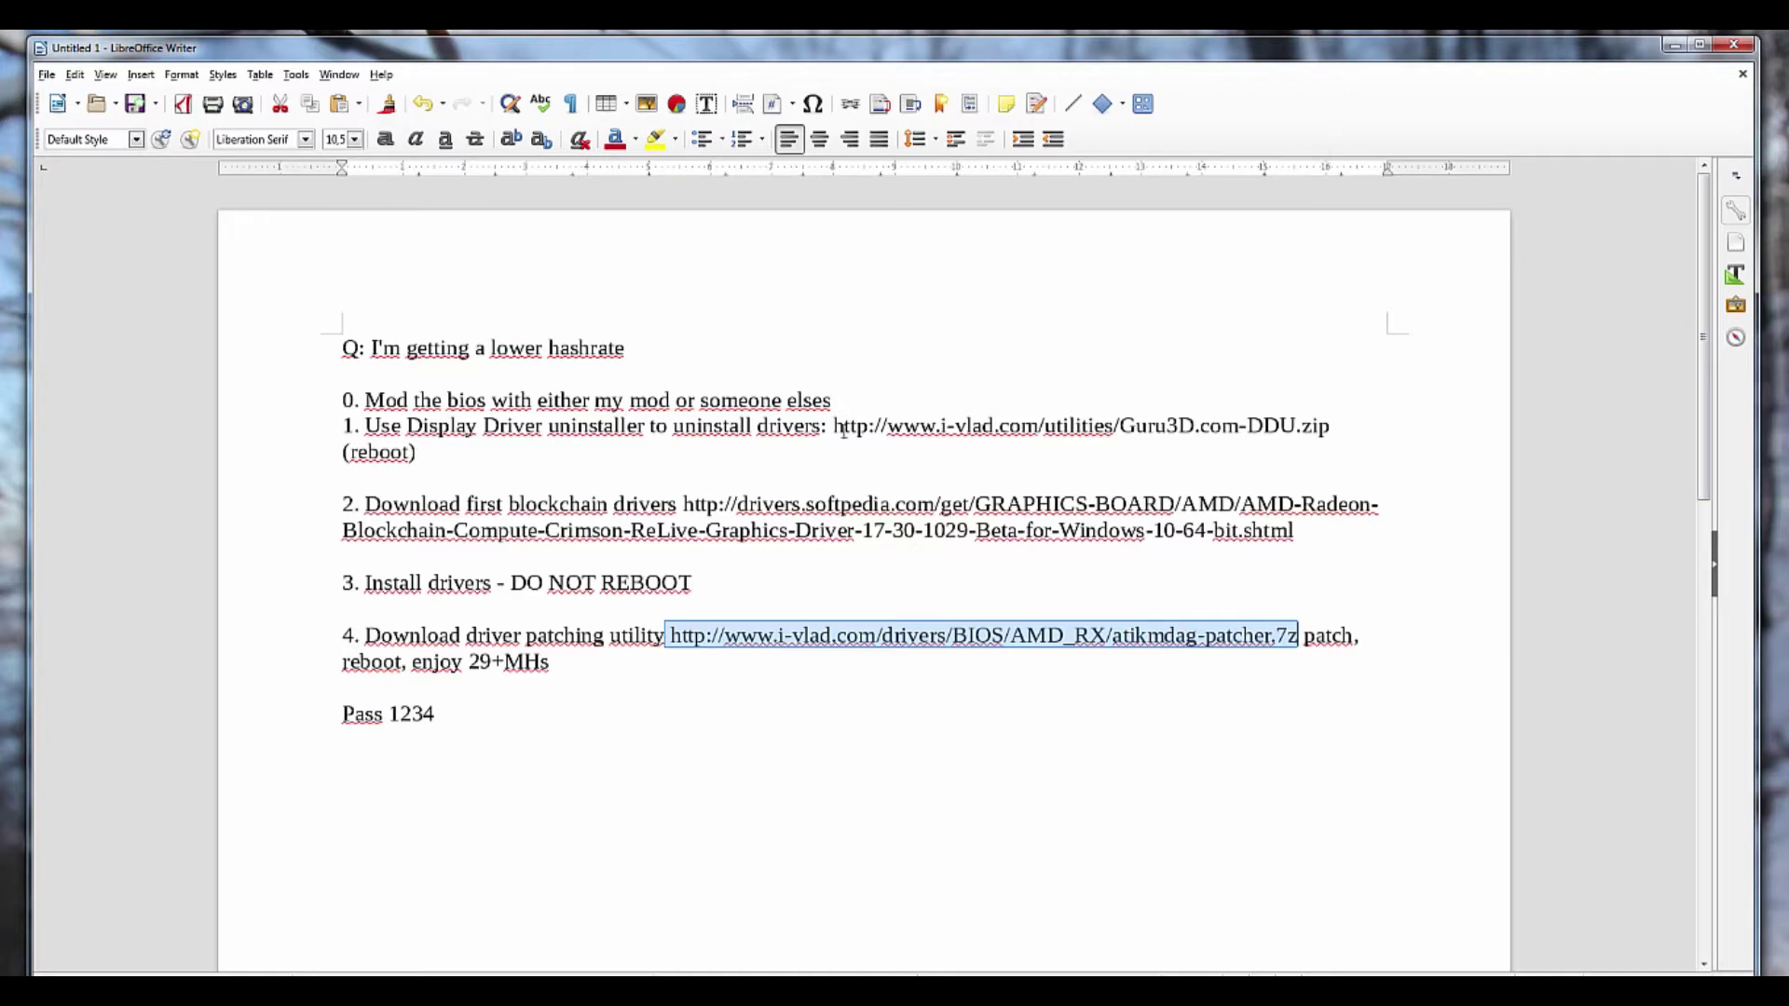
- Fetch Guru3D.com-DDU.zip in Firefox from the copied step 1 link and open it with 7-Zip
left_click_drag(840, 430, 1343, 426)
key("ctrl+c")
key("alt+Tab")
key("ctrl+v")
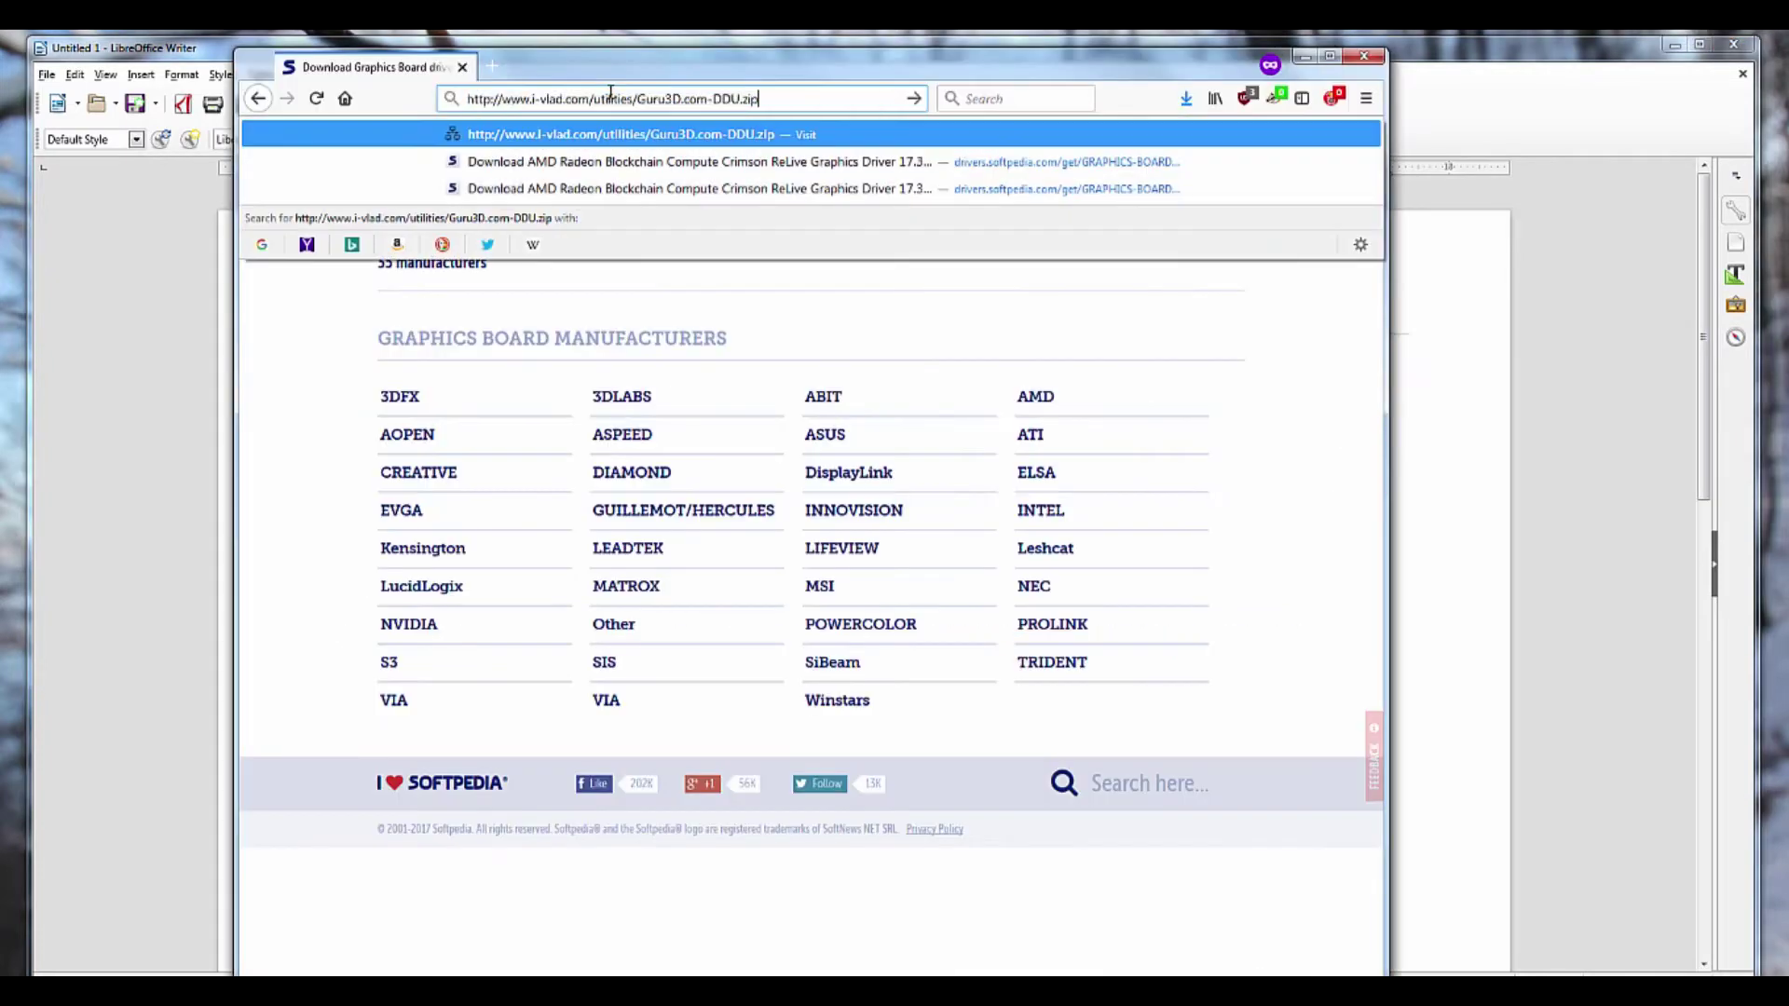
key("Return")
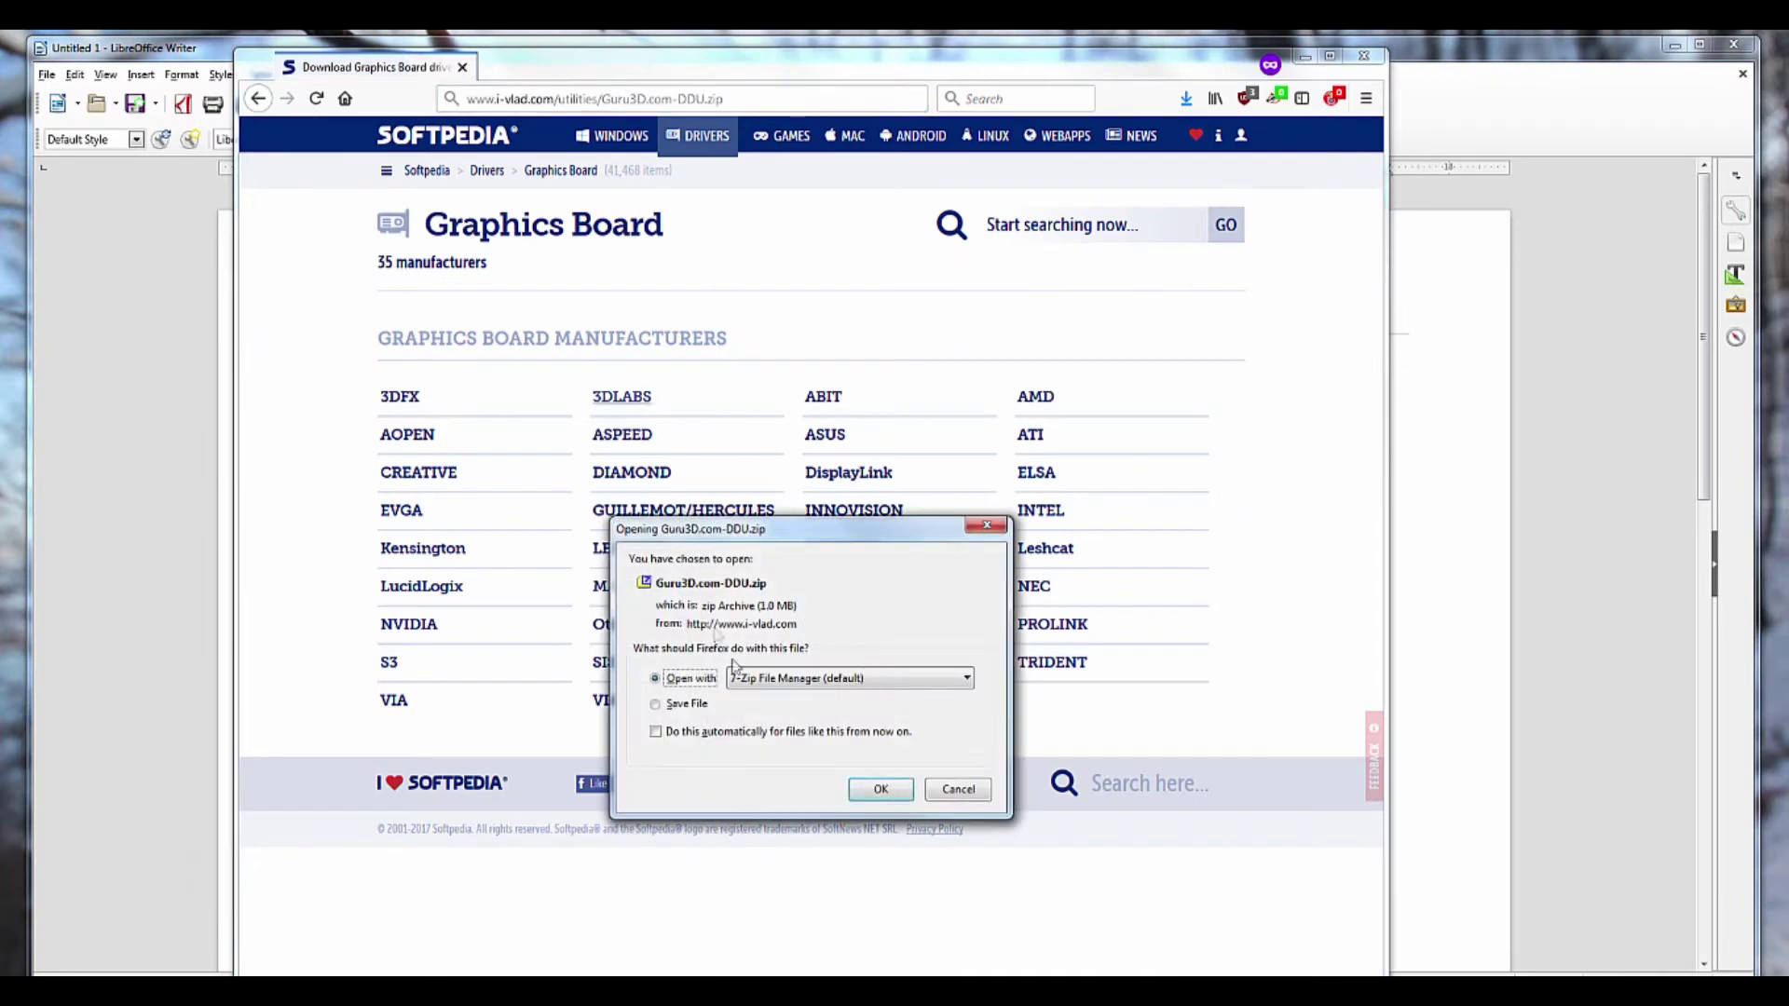
left_click(878, 791)
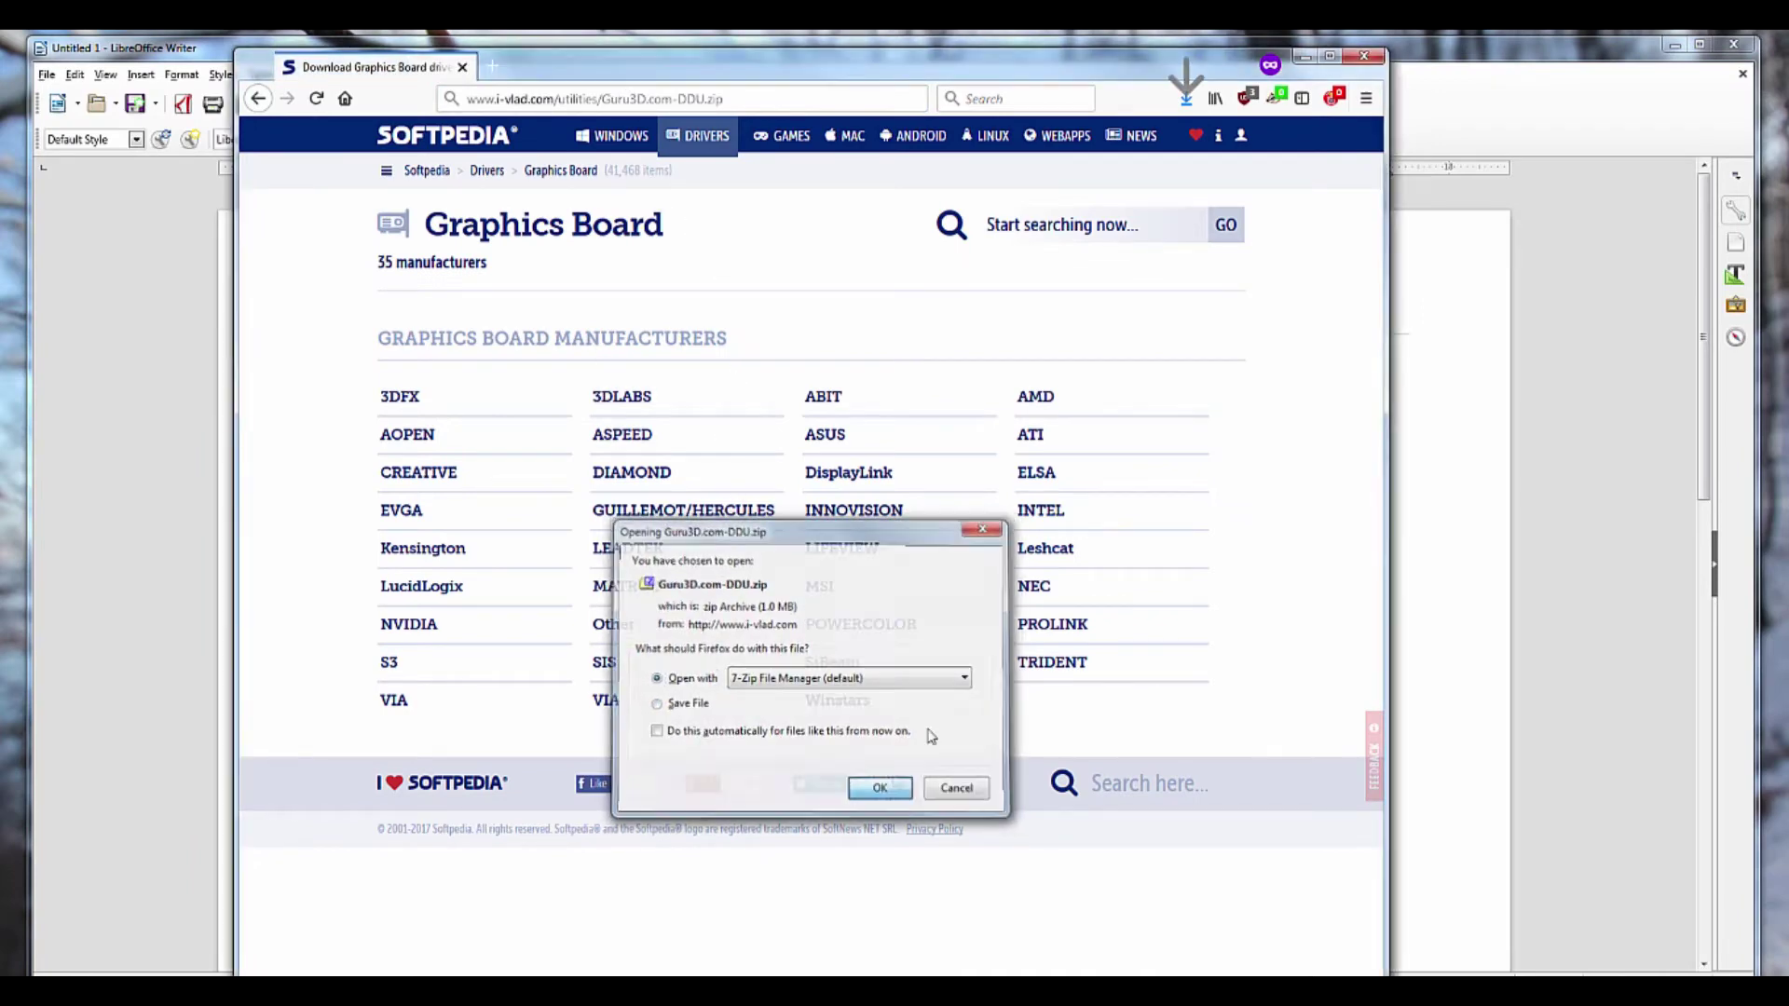
left_click(1452, 173)
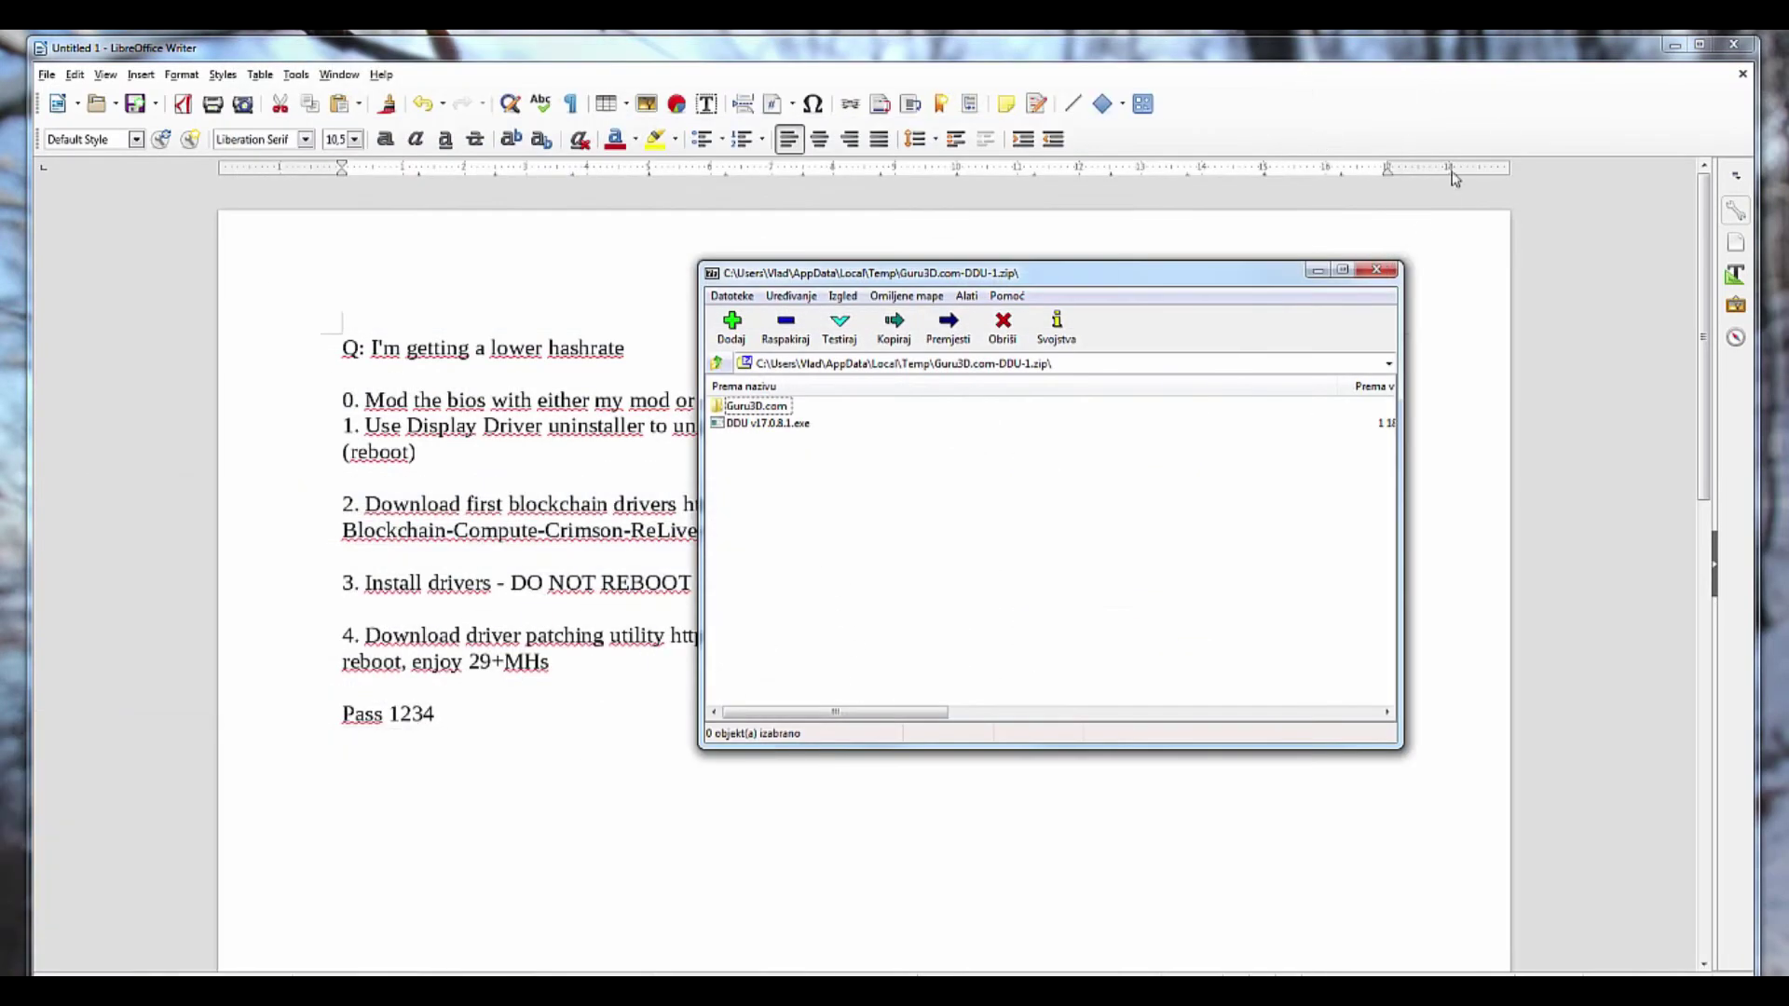
- Drag the Guru3D.com folder and DDU v17.0.8.1.exe to the desktop, then self-extract DDU there
left_click(1675, 44)
left_click_drag(938, 455, 690, 373)
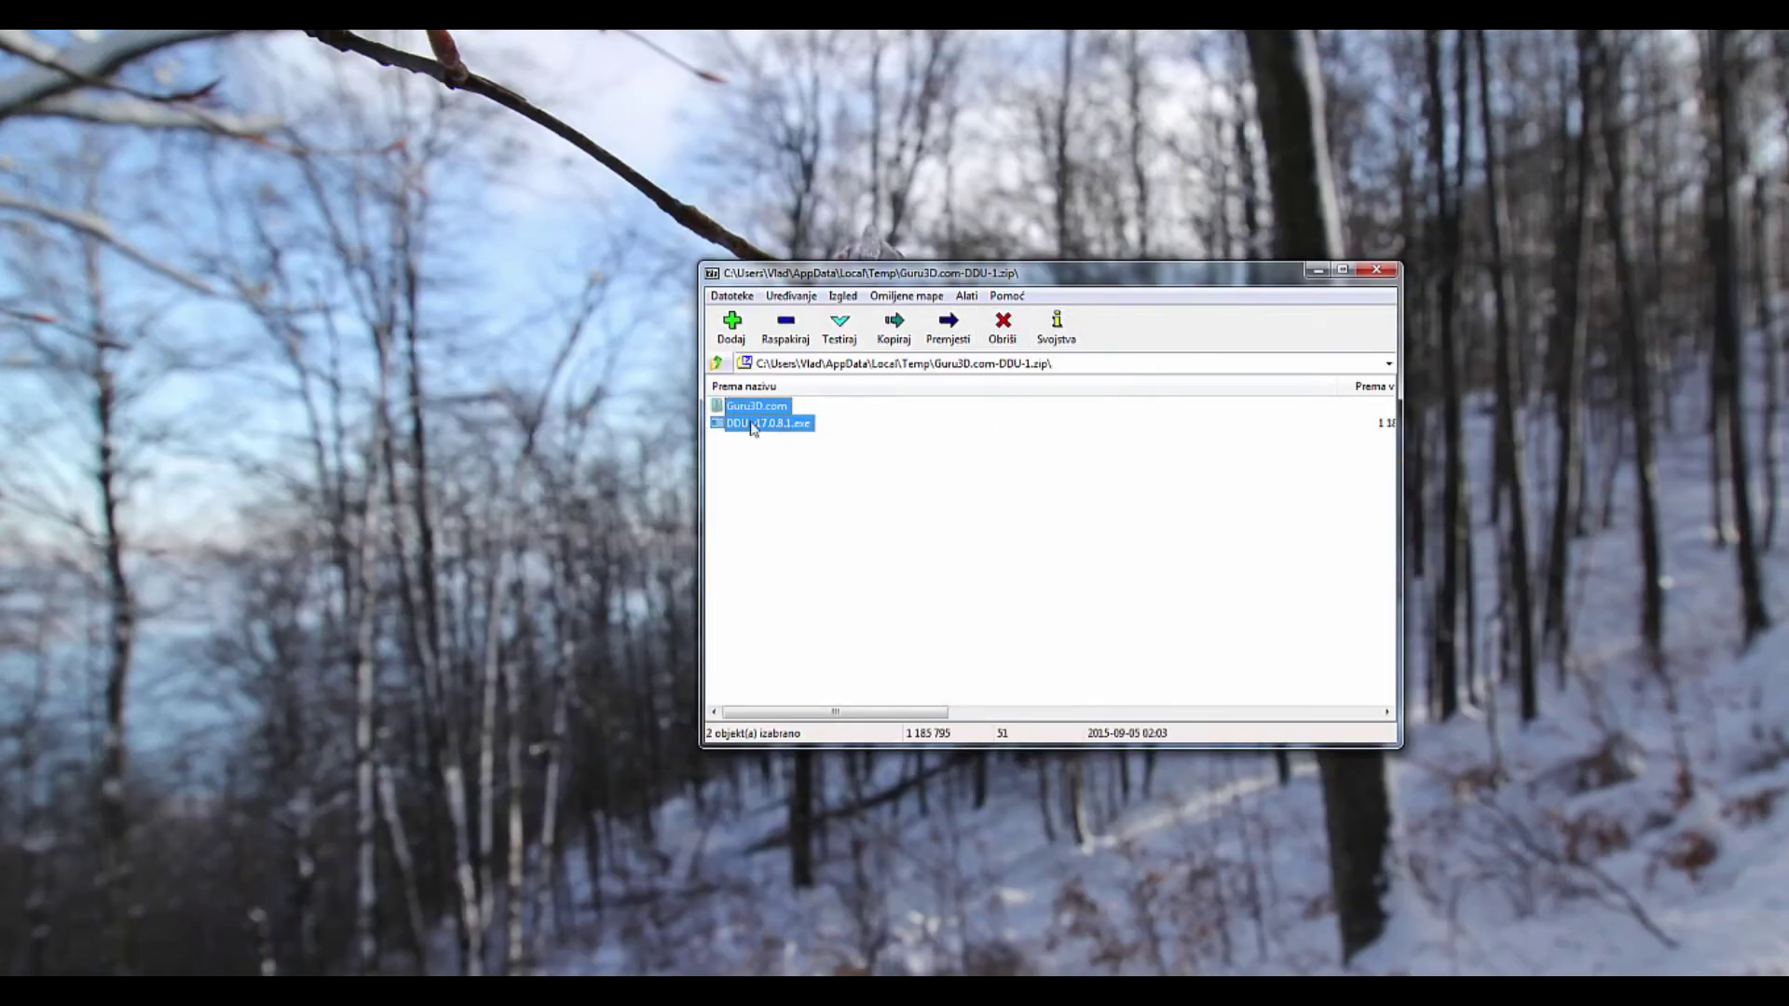
left_click_drag(755, 423, 456, 480)
double_click(453, 517)
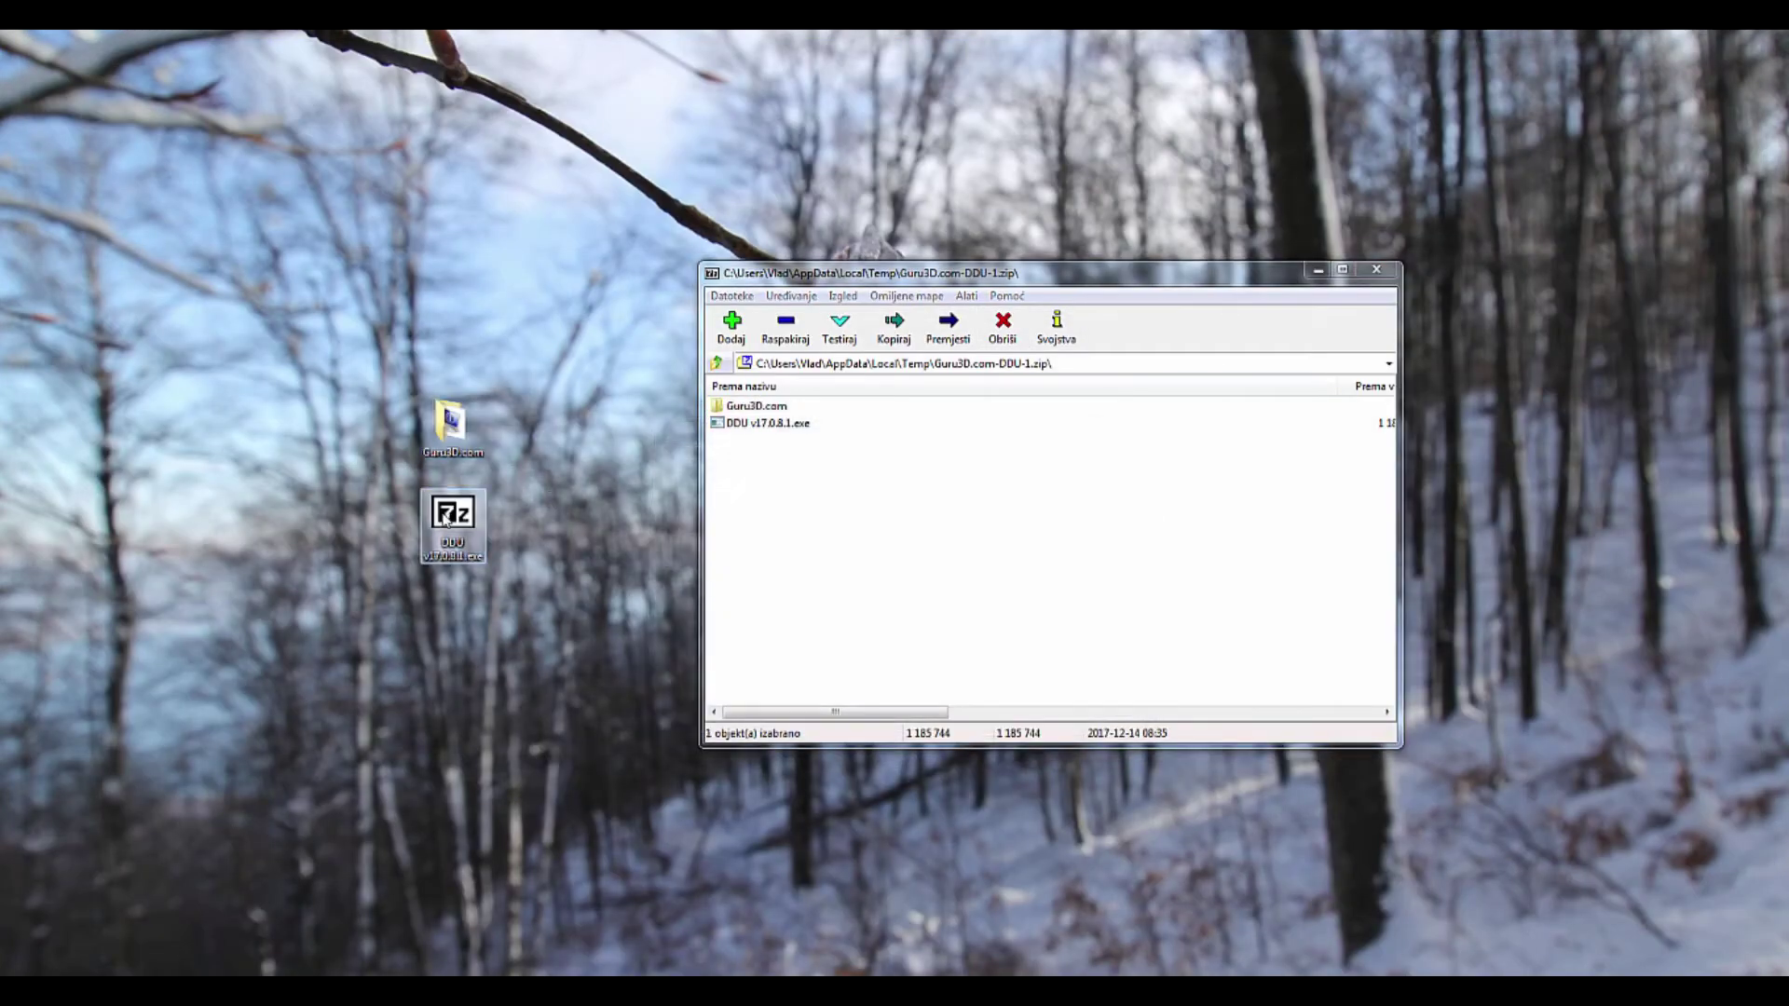
left_click(879, 624)
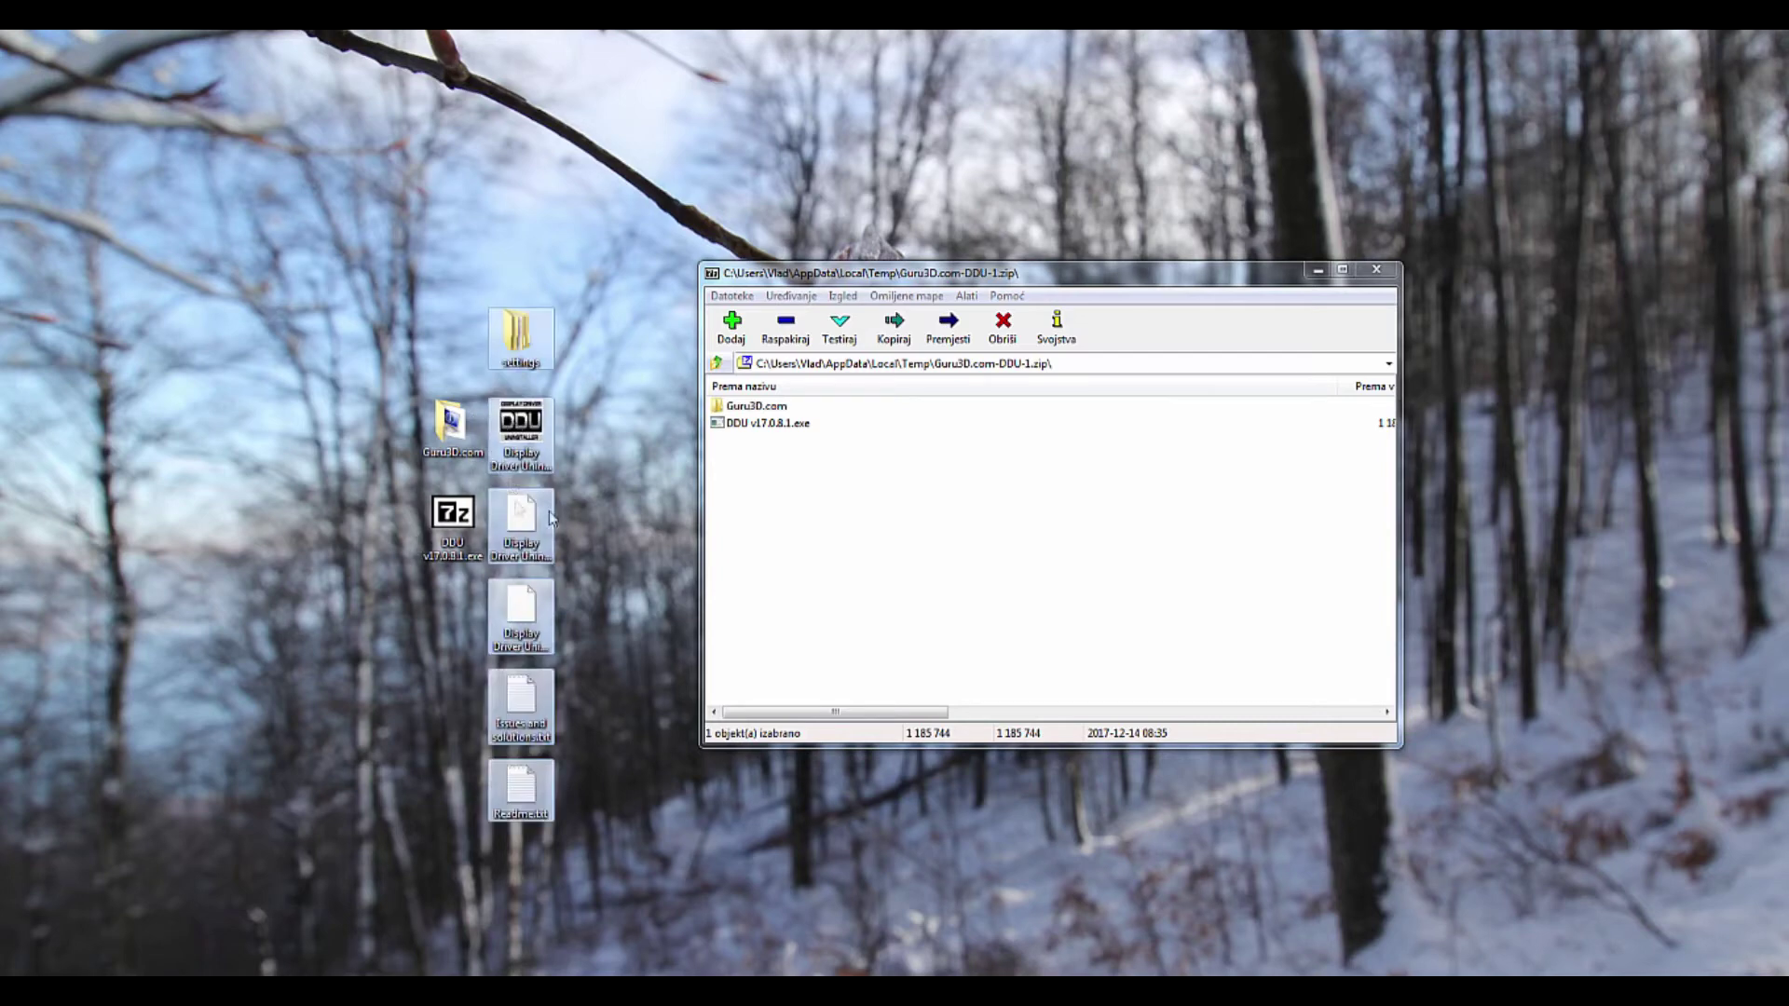
- Run Display Driver Uninstaller as administrator, dismiss its Safe Mode warning, then close it and 7-Zip
right_click(528, 419)
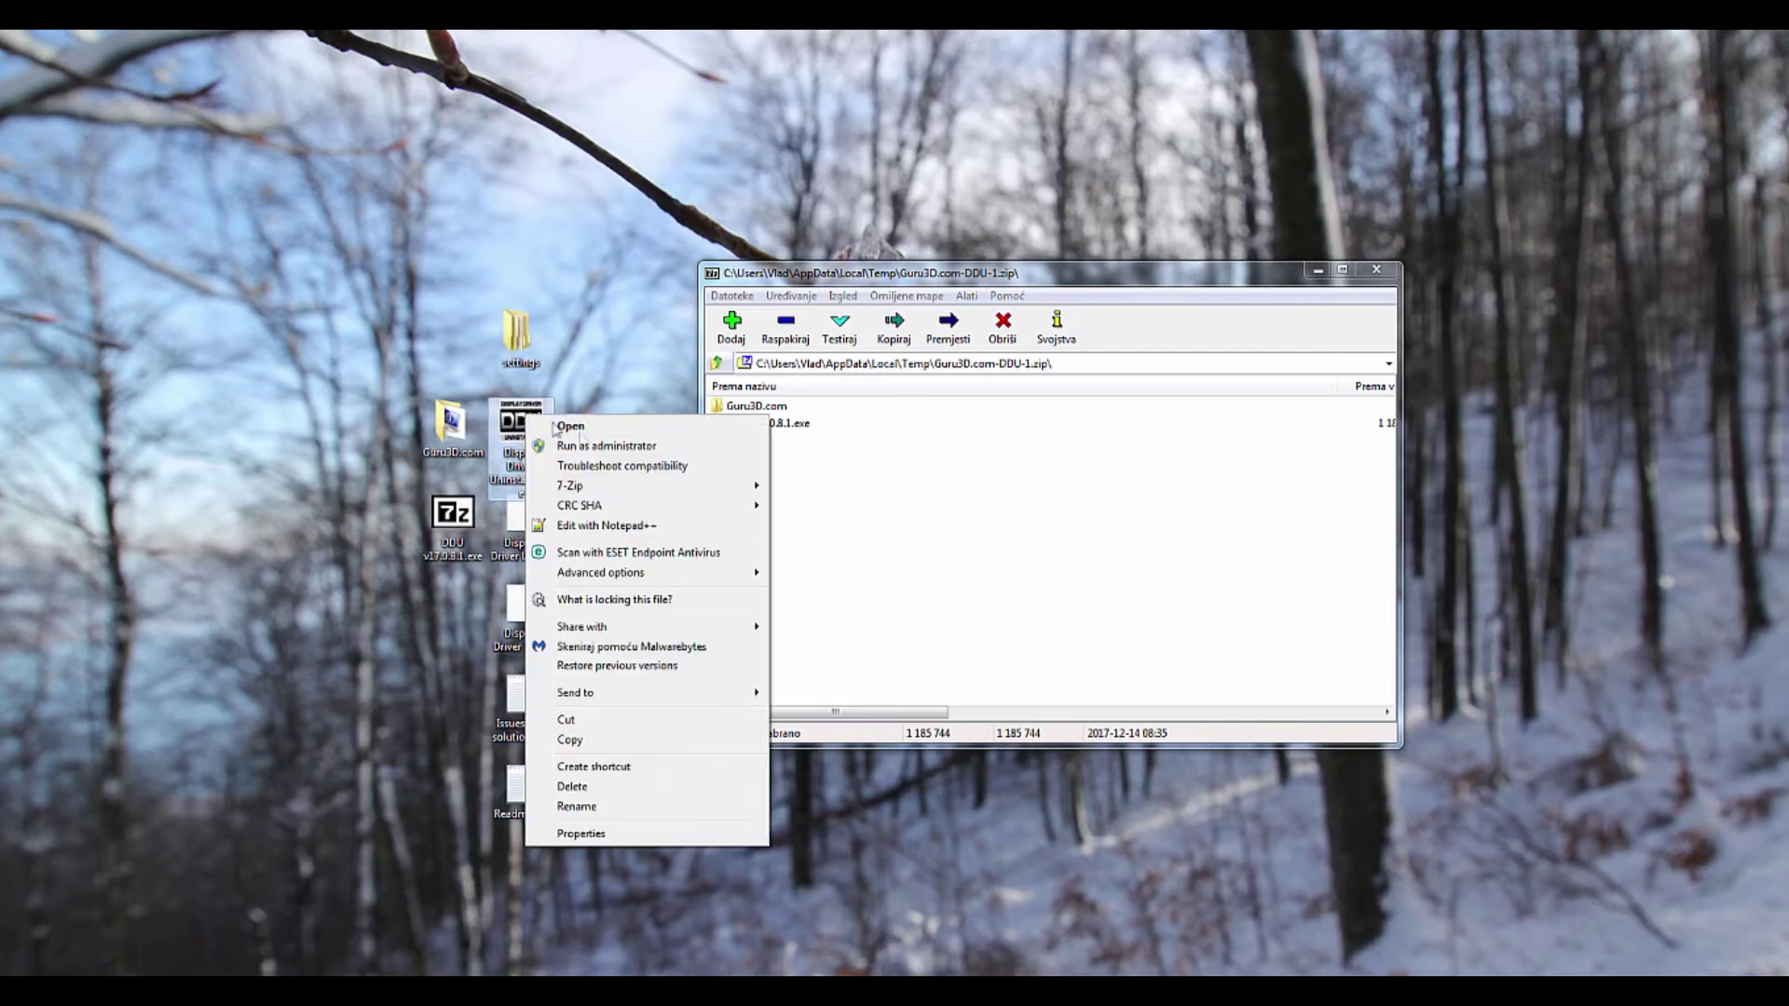
left_click(605, 447)
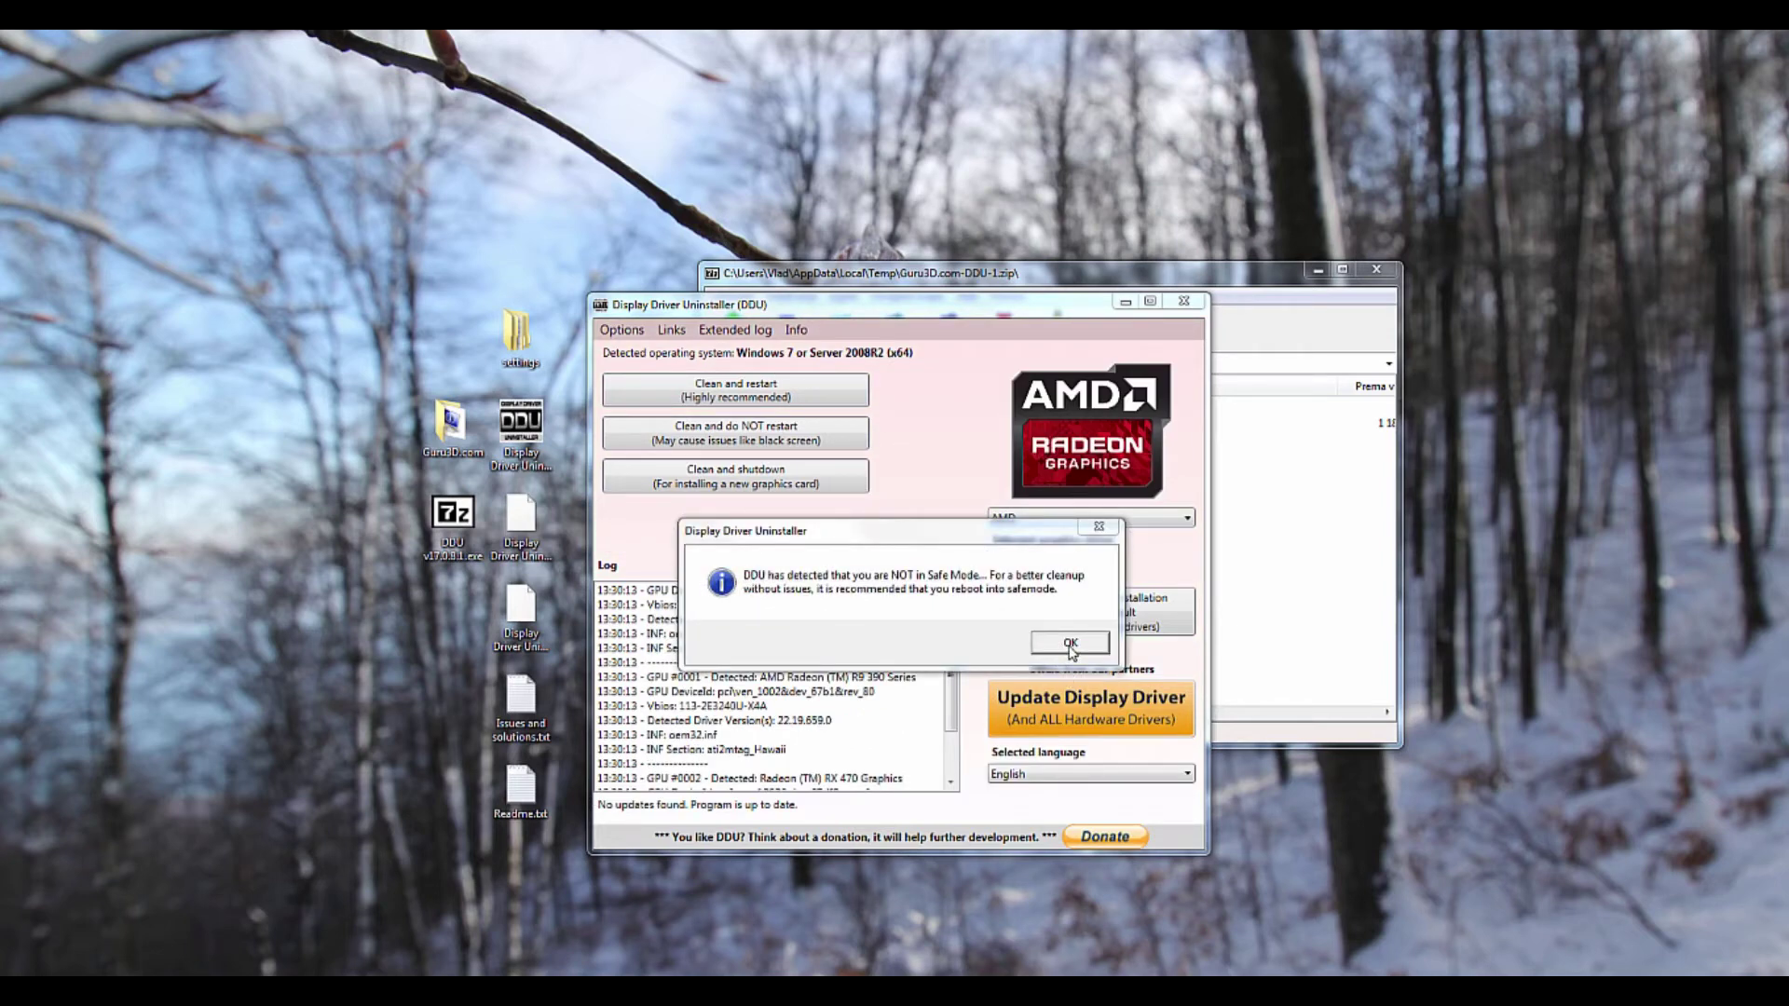
left_click(1067, 645)
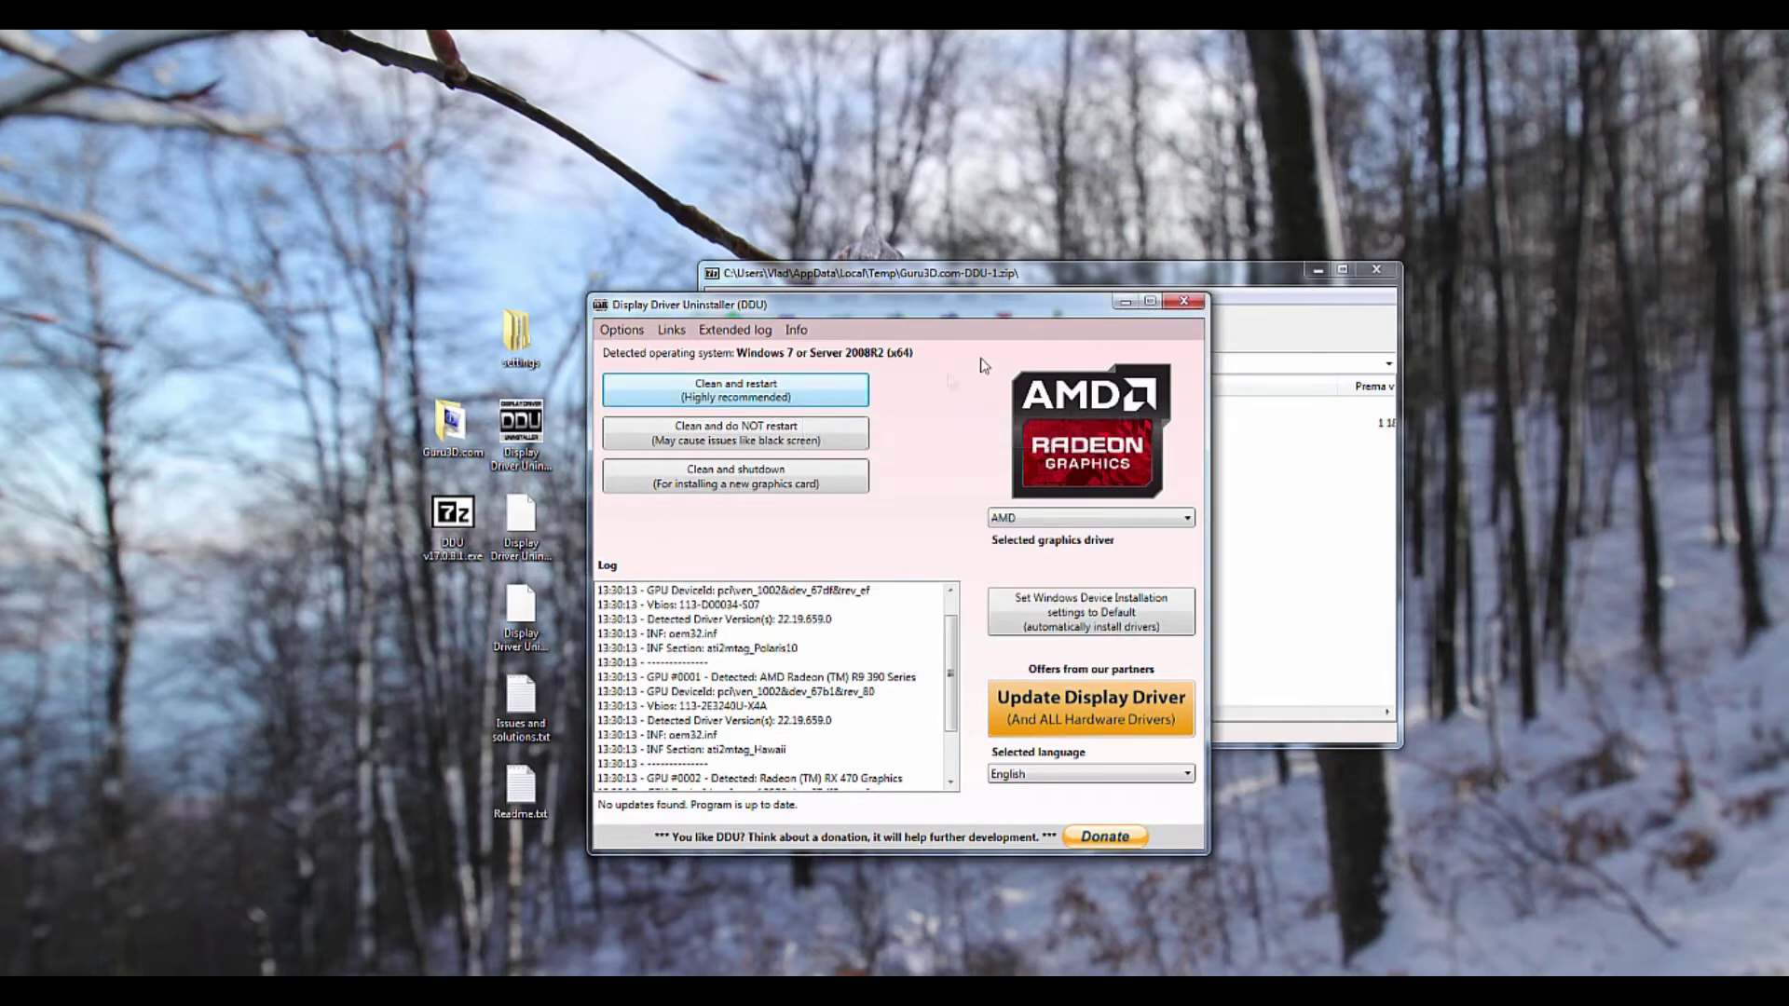
left_click(1175, 304)
left_click(1375, 271)
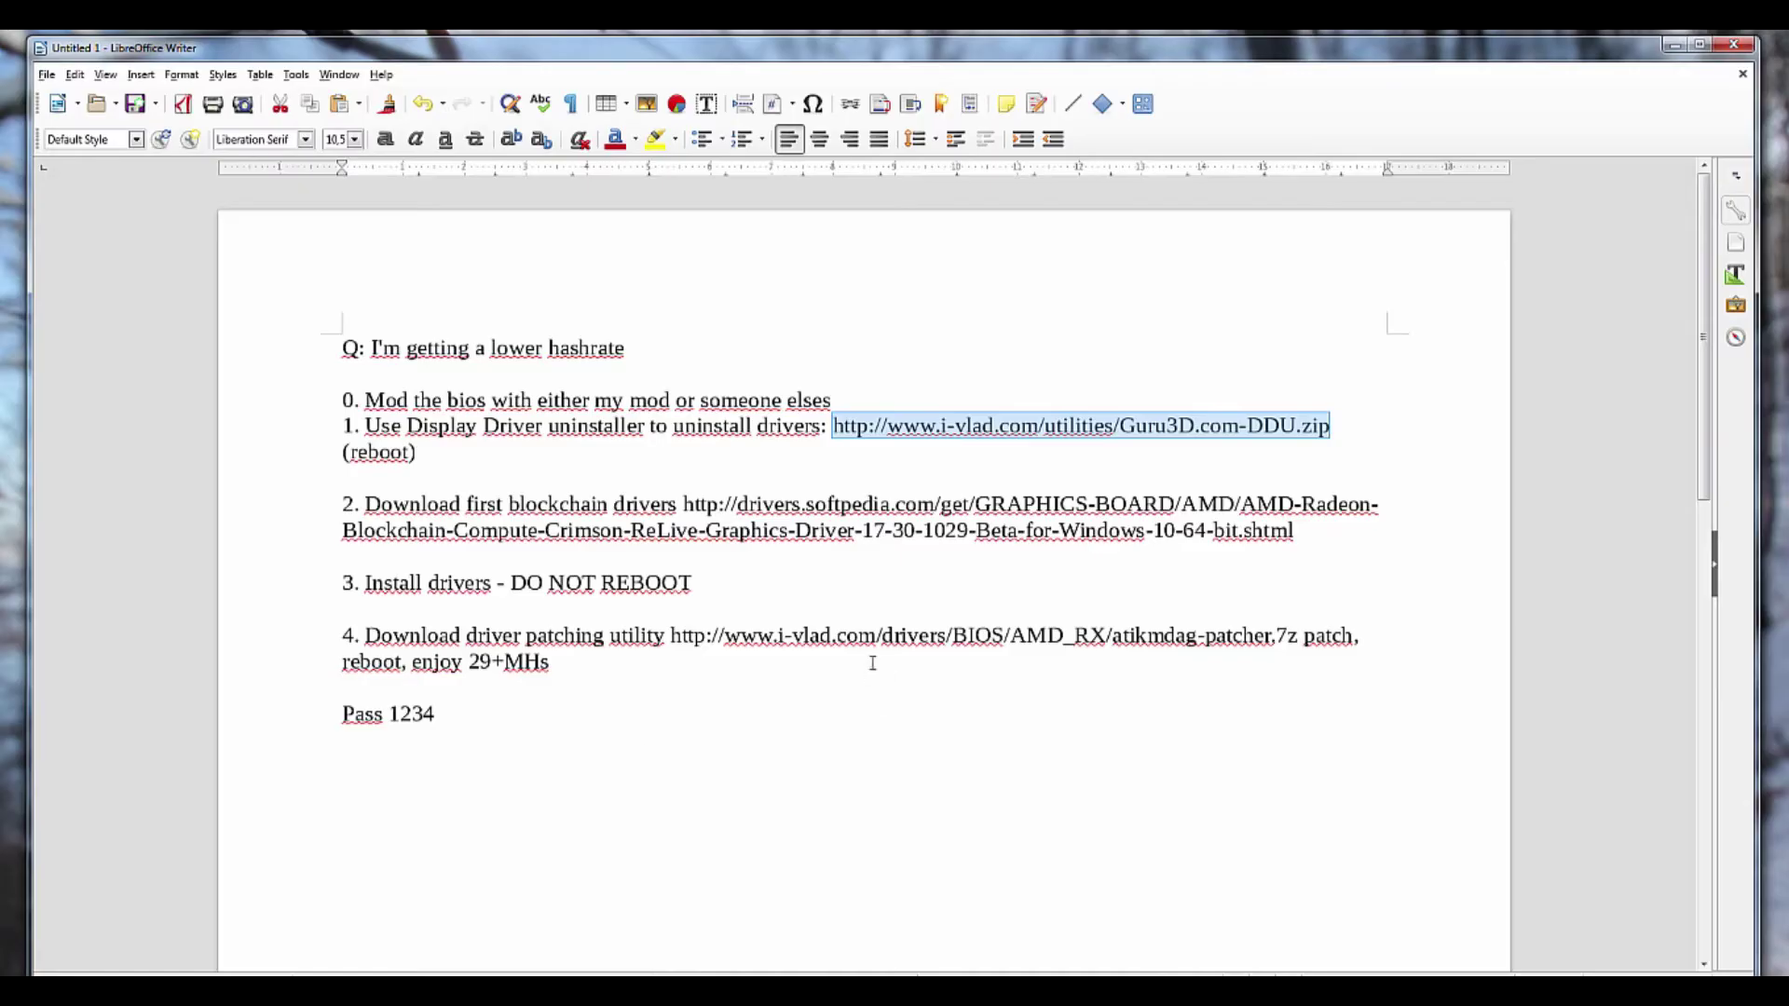
- Open the Softpedia blockchain driver page from the step 2 link in Firefox
left_click_drag(683, 504, 1293, 530)
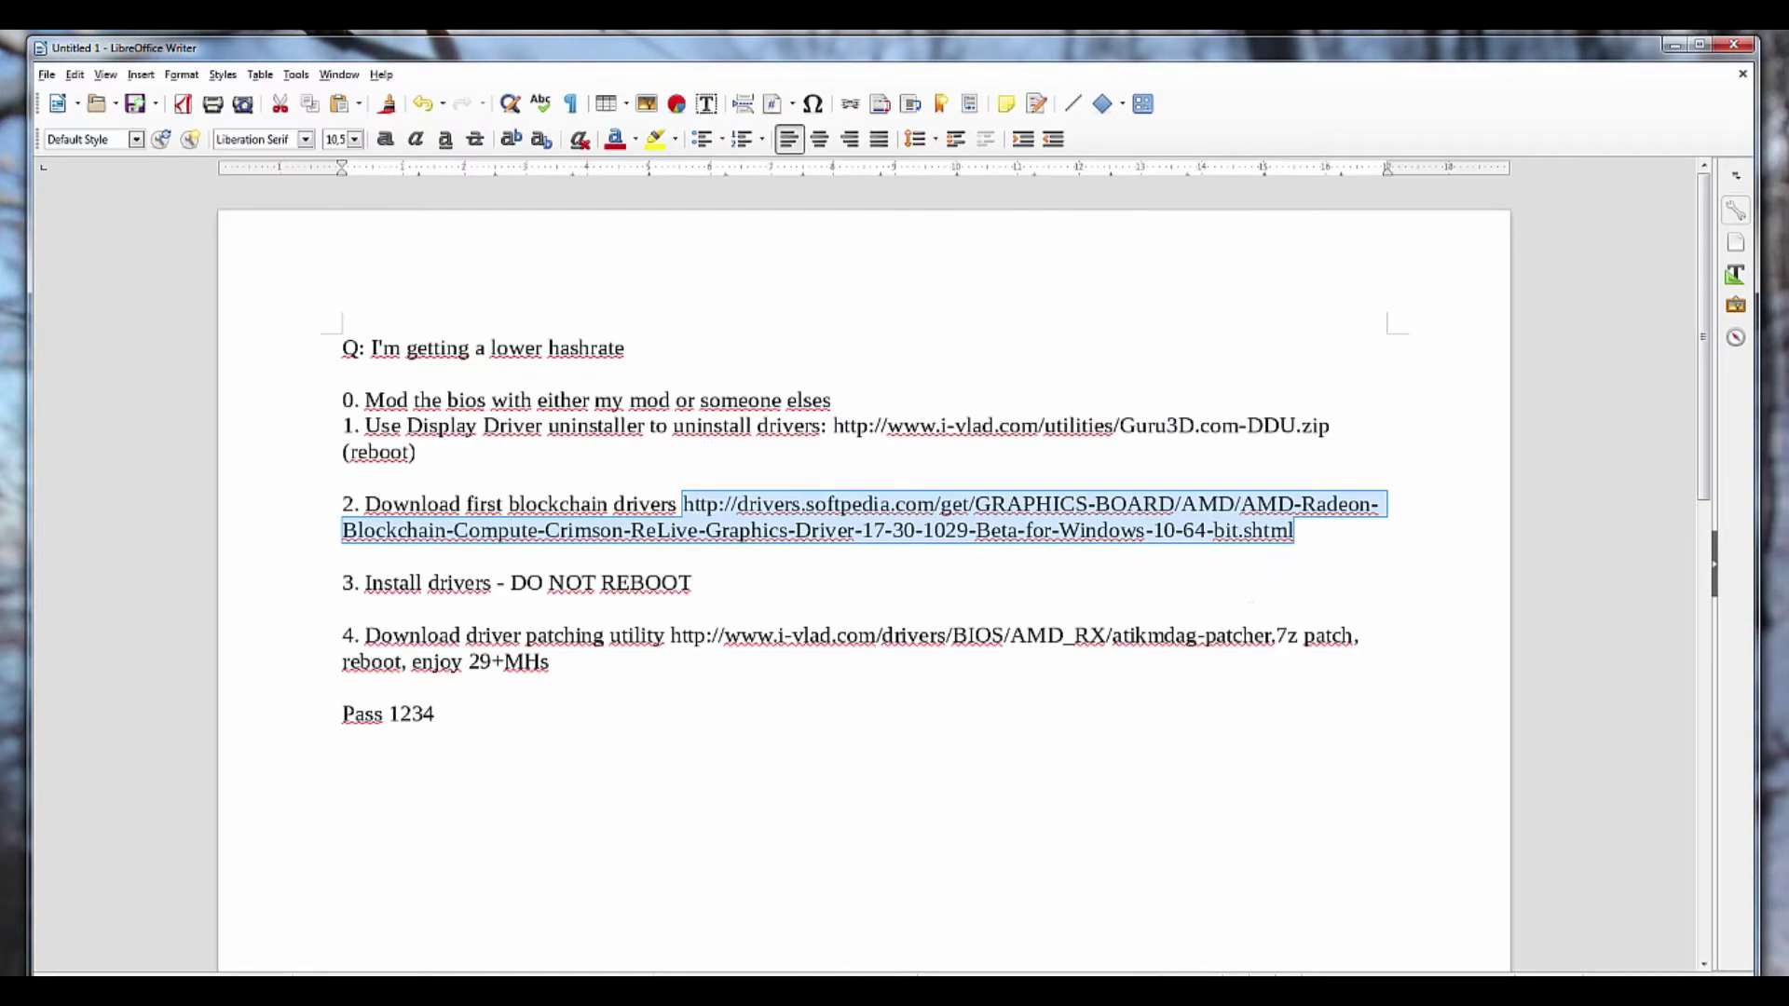
key("ctrl+c")
key("alt+Tab")
left_click(817, 98)
key("ctrl+v")
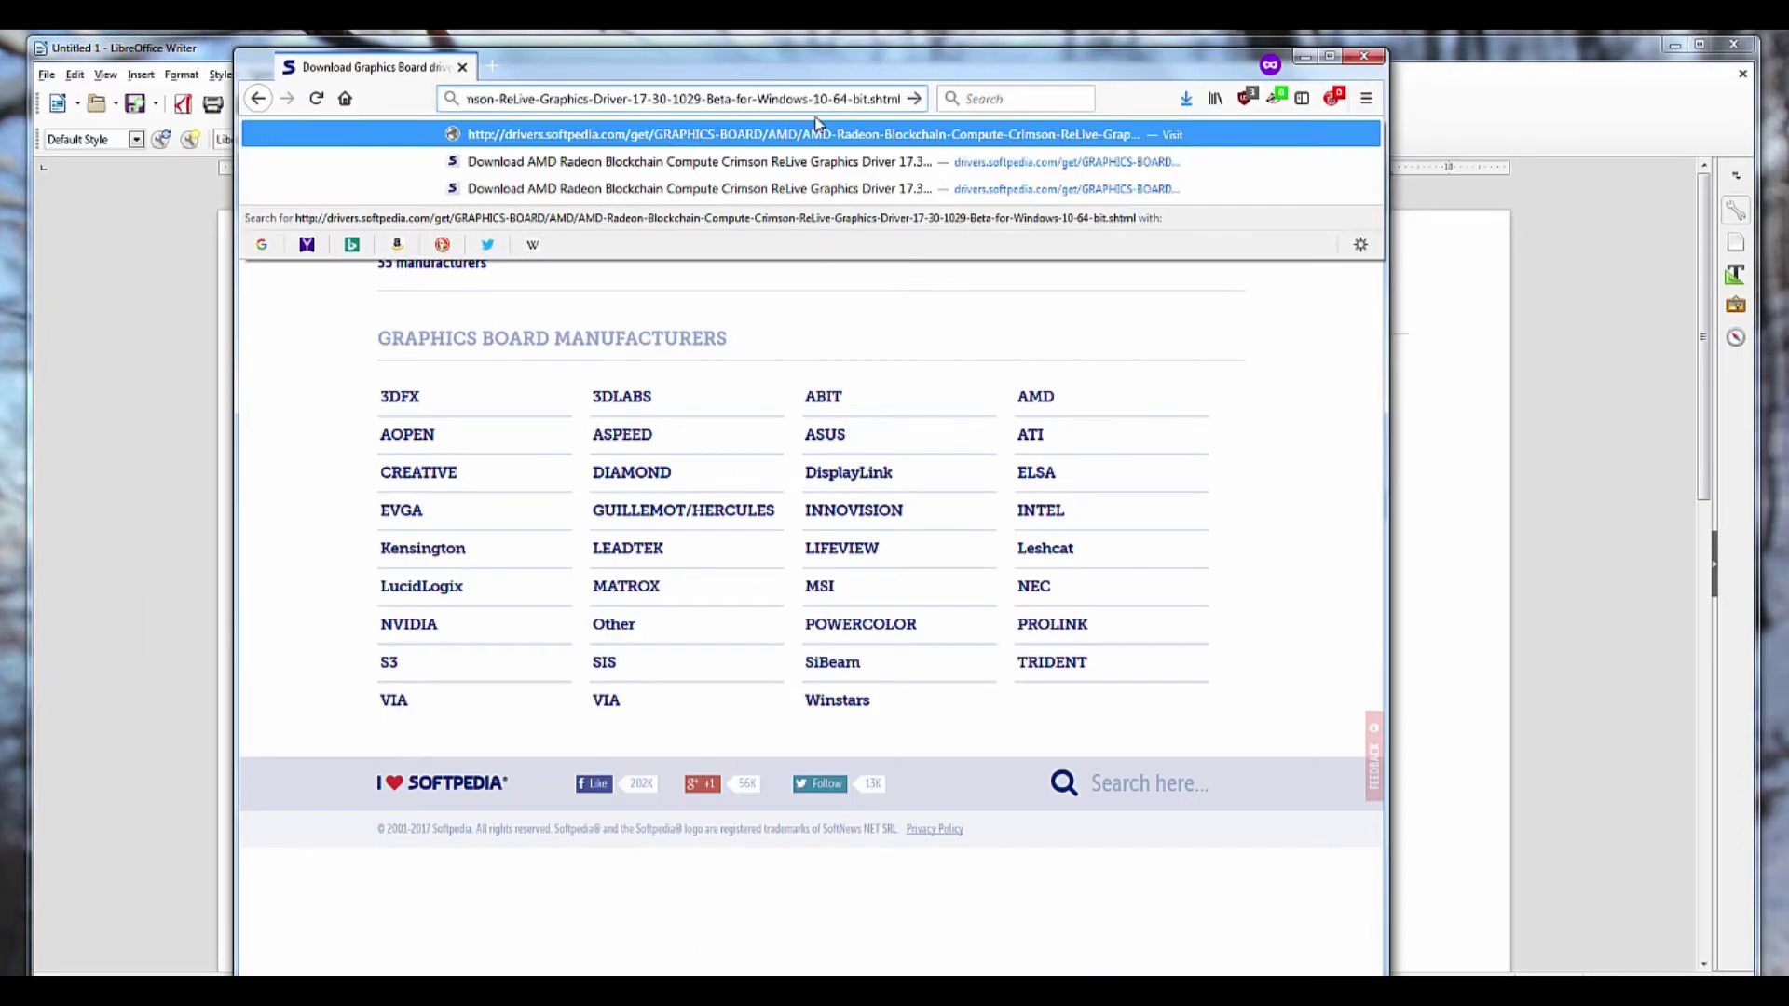
key("Return")
- Start the US mirror download, cancel saving the installer, and close Firefox
scroll(850, 664, "down", 5)
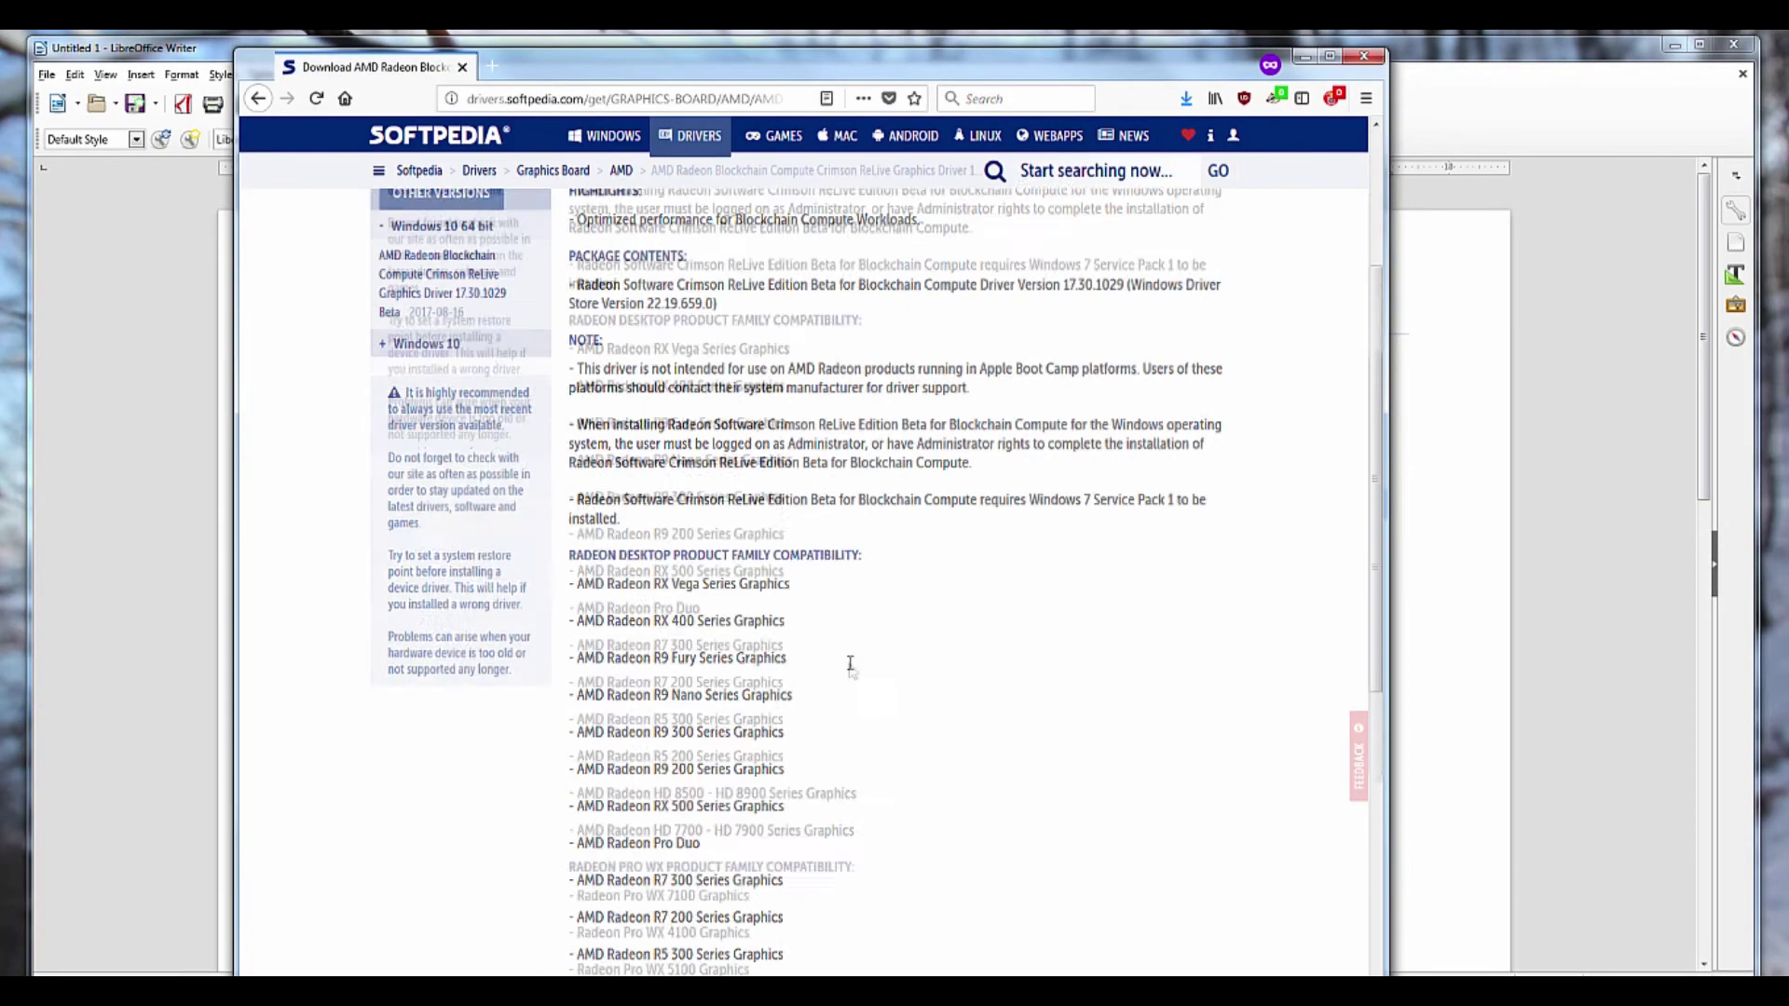
scroll(850, 663, "down", 10)
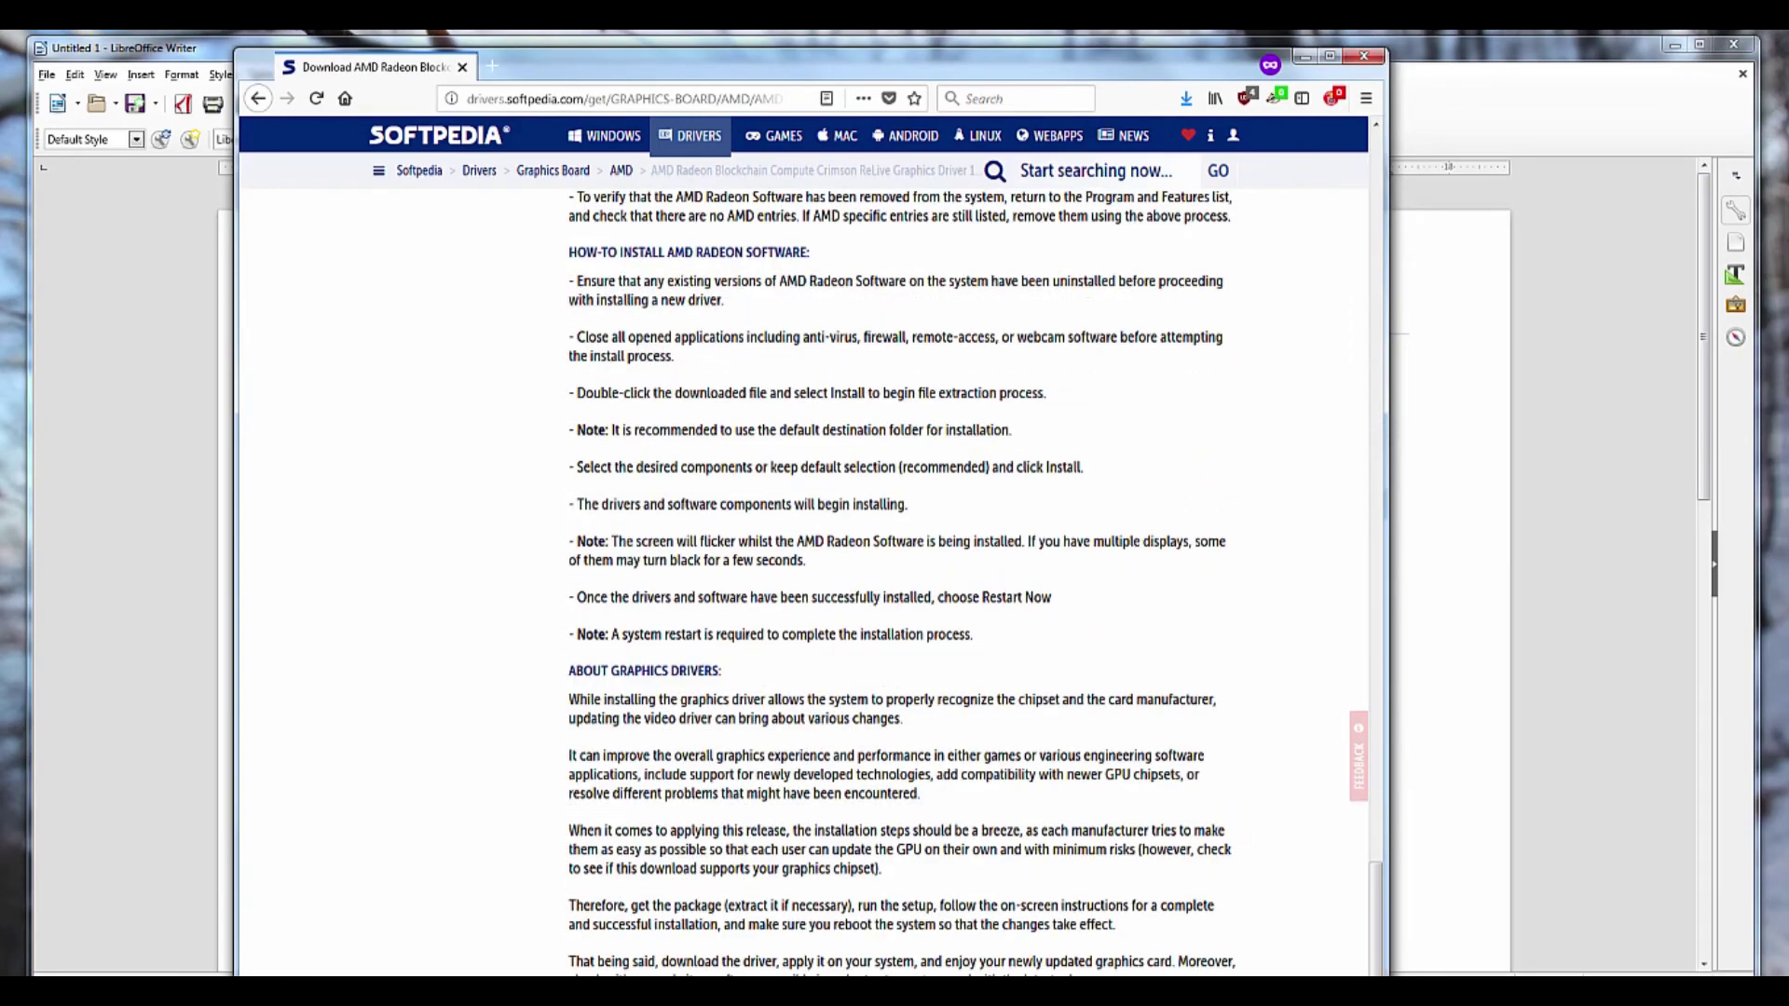
left_click(649, 694)
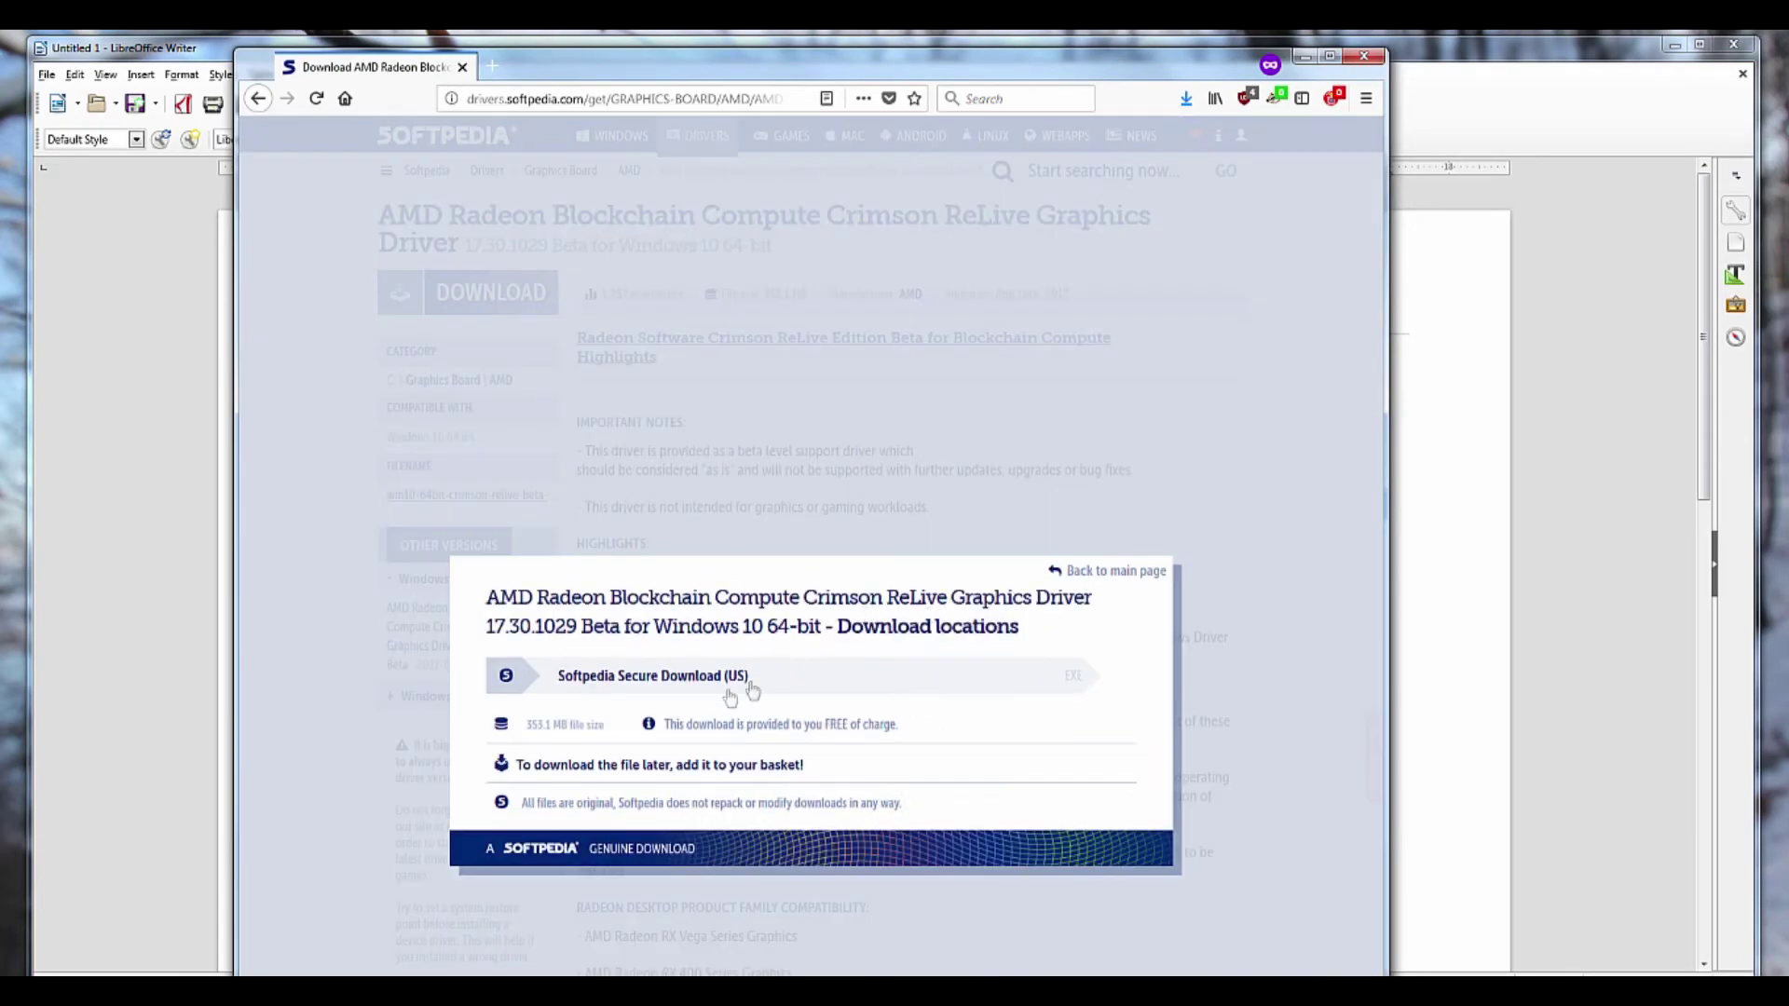
left_click(649, 678)
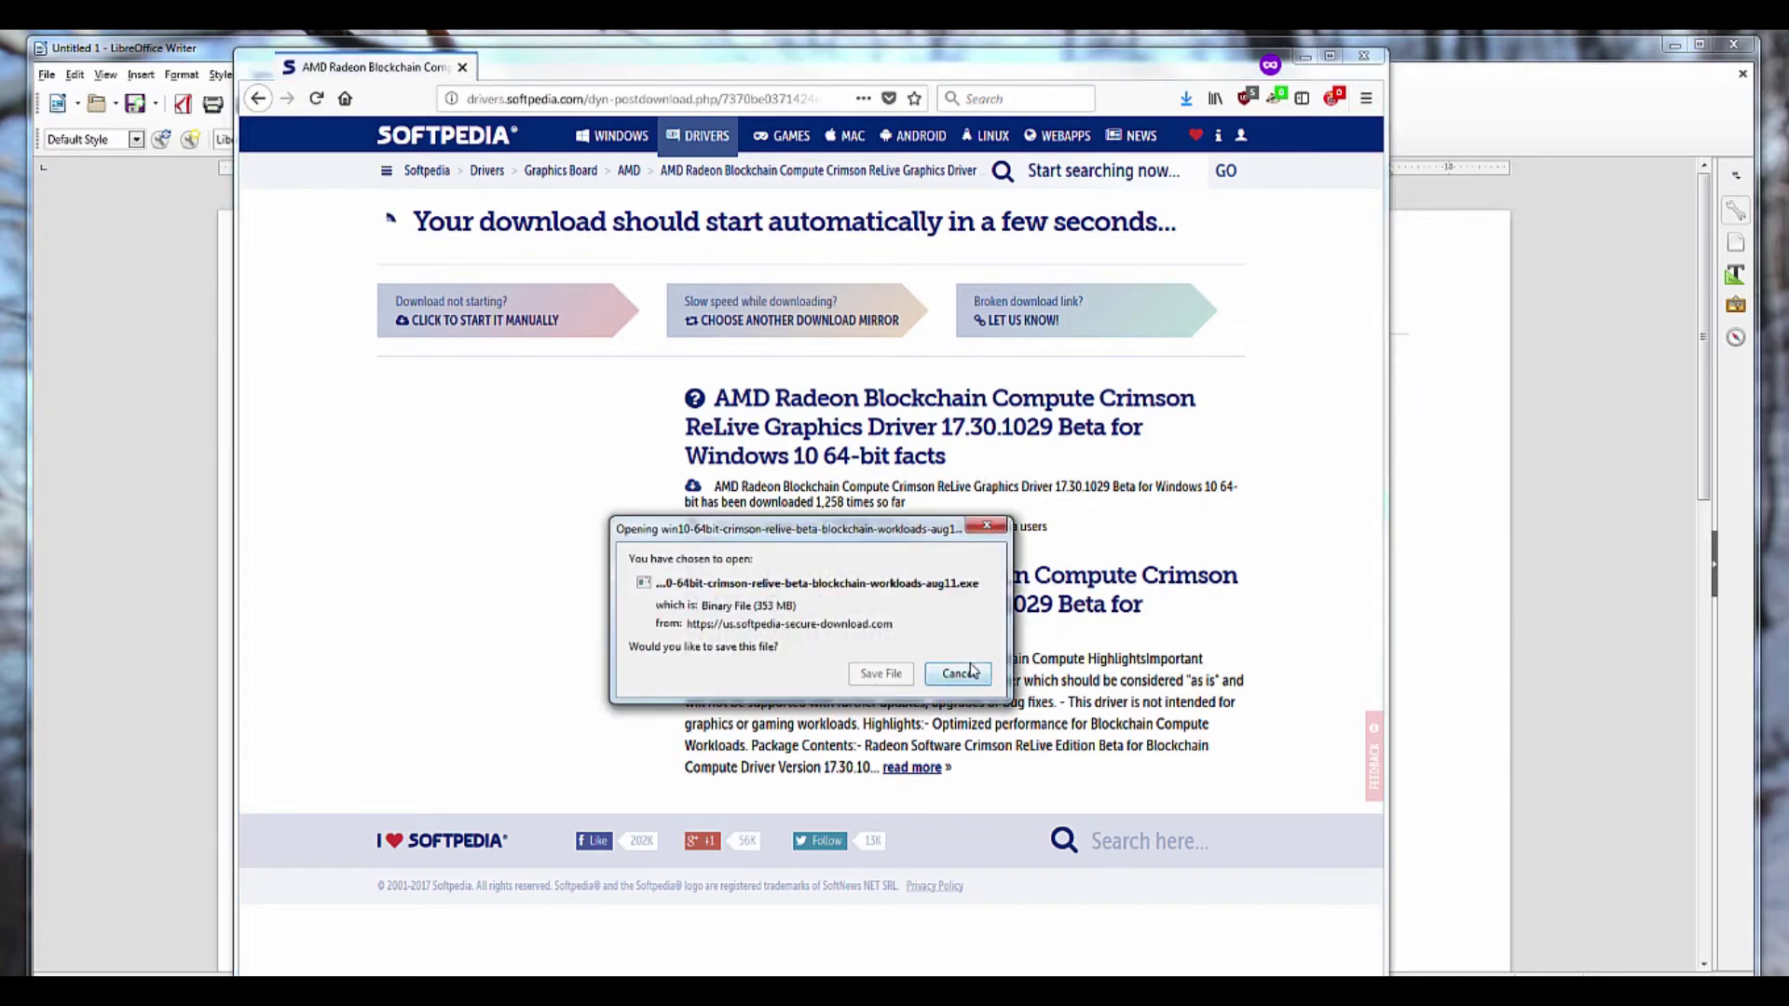
left_click(974, 679)
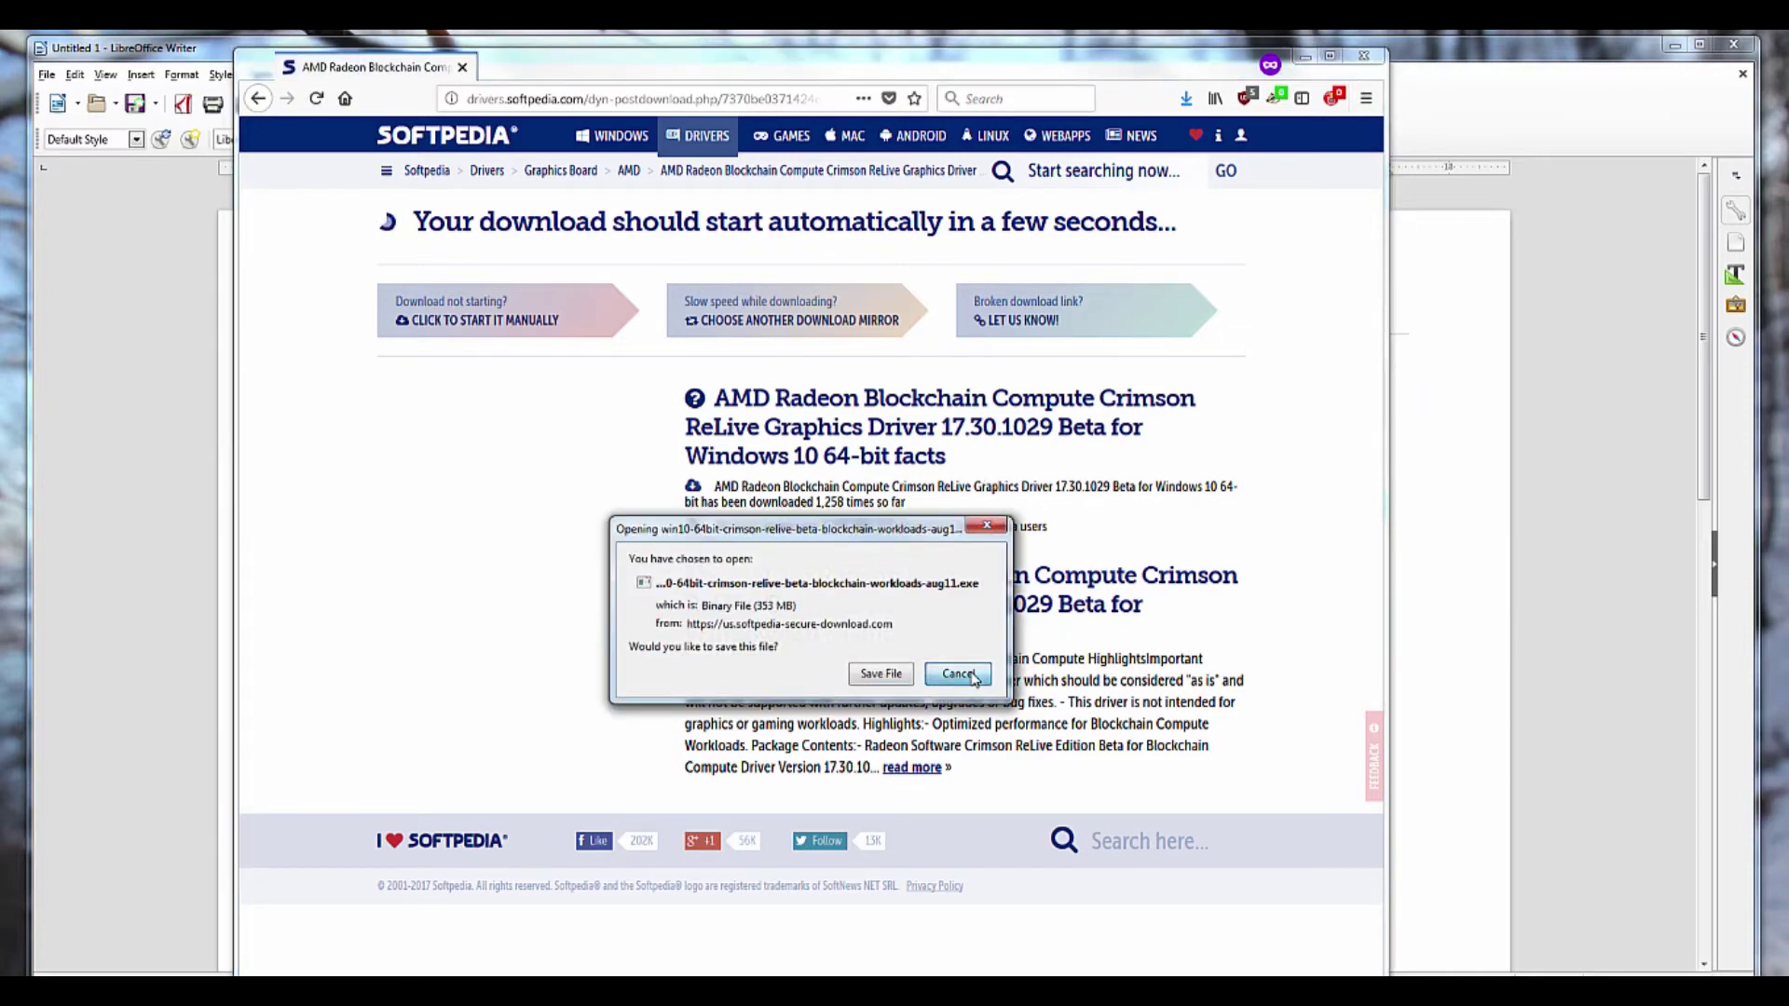
left_click(1364, 57)
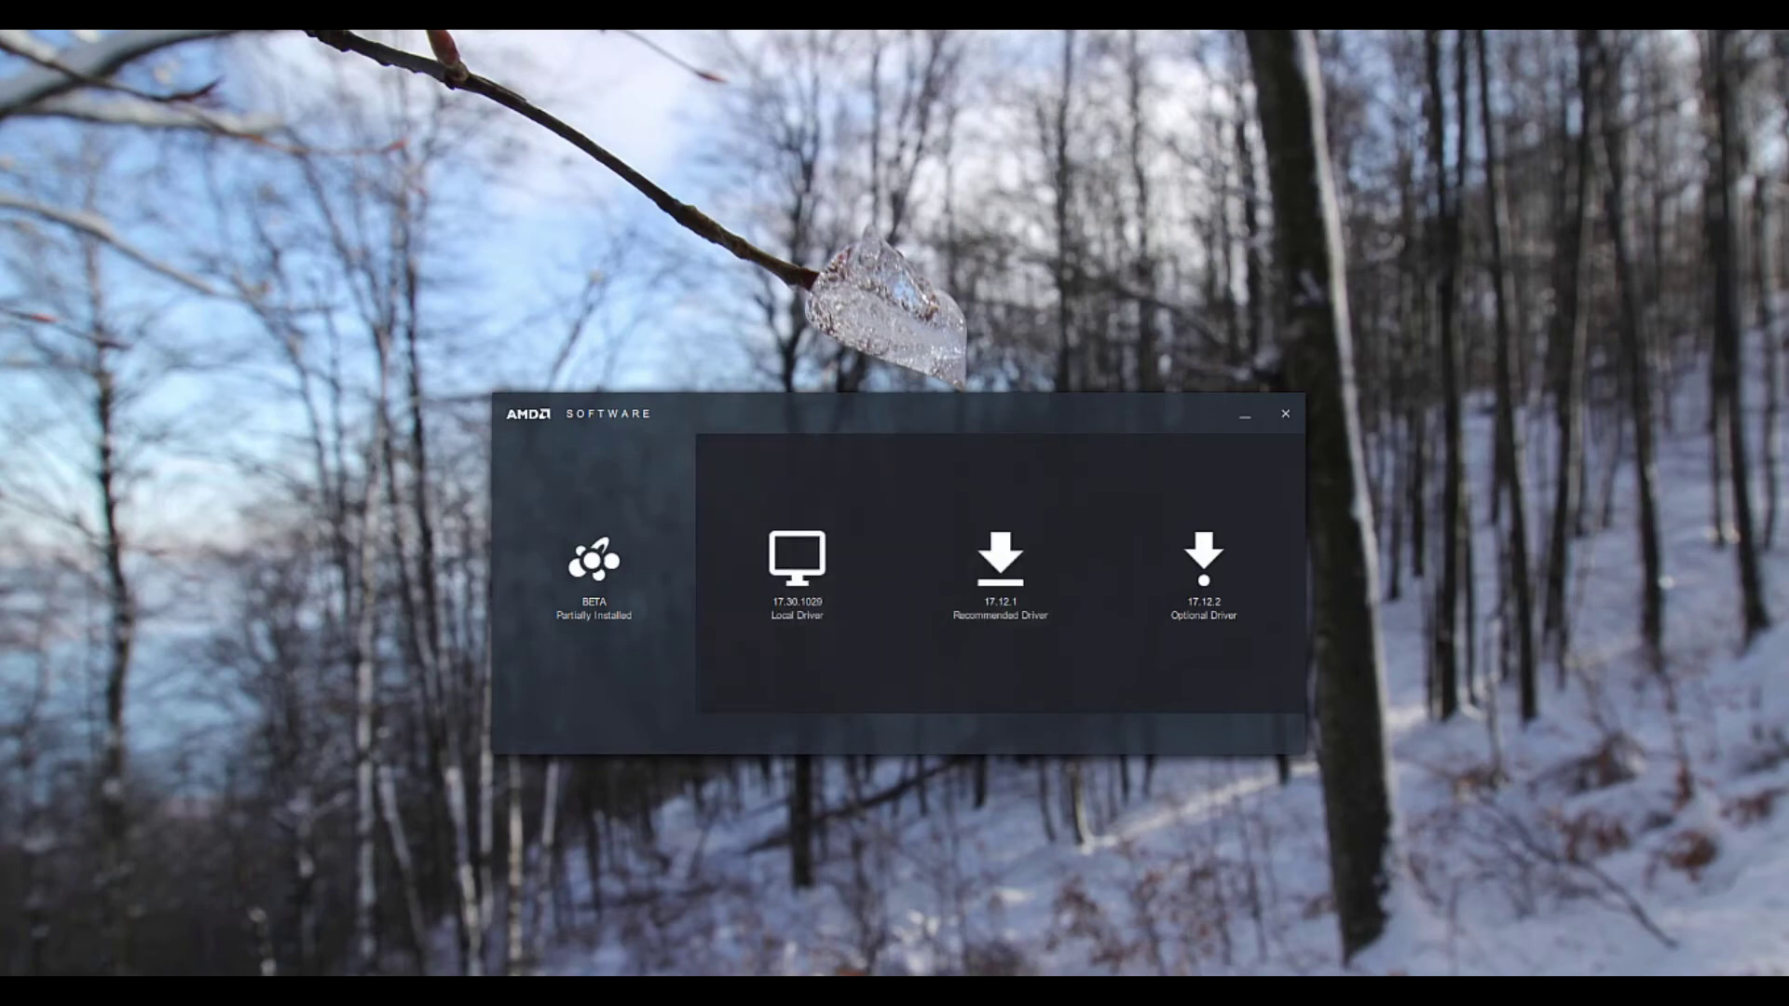
- Navigate the extracted driver folder to Packages\Drivers\Display\WT6A_INF
left_click(386, 969)
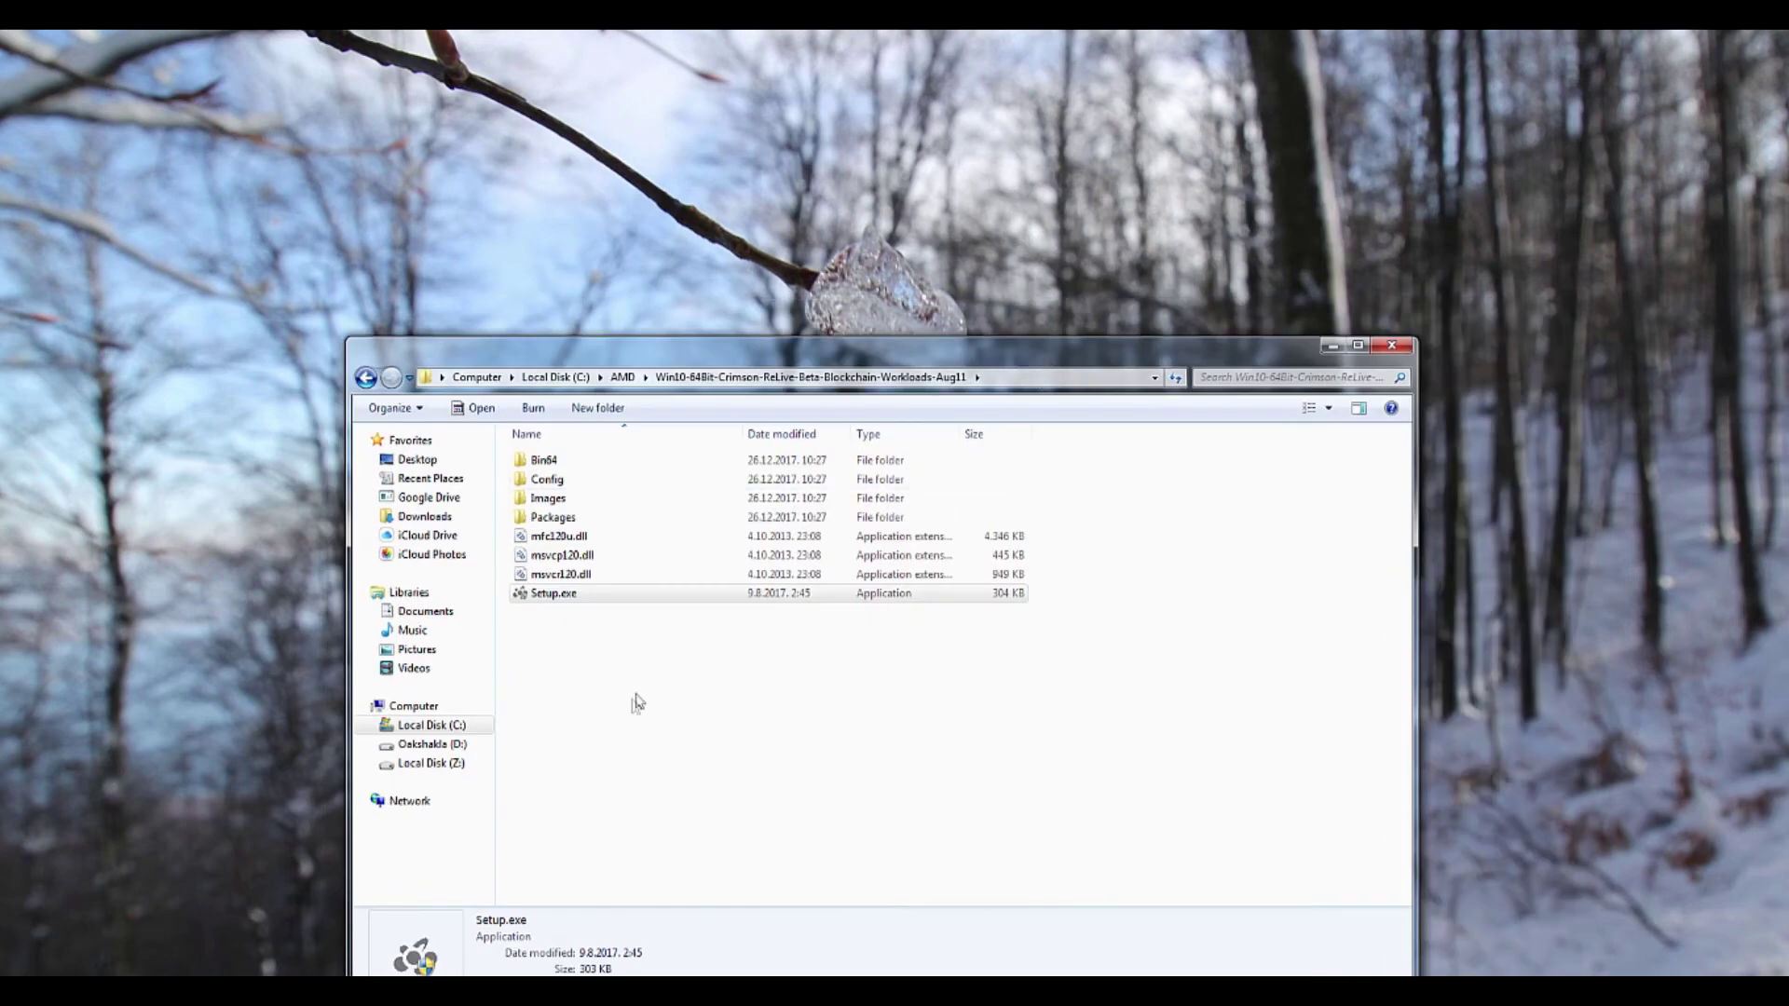
left_click(550, 519)
double_click(548, 519)
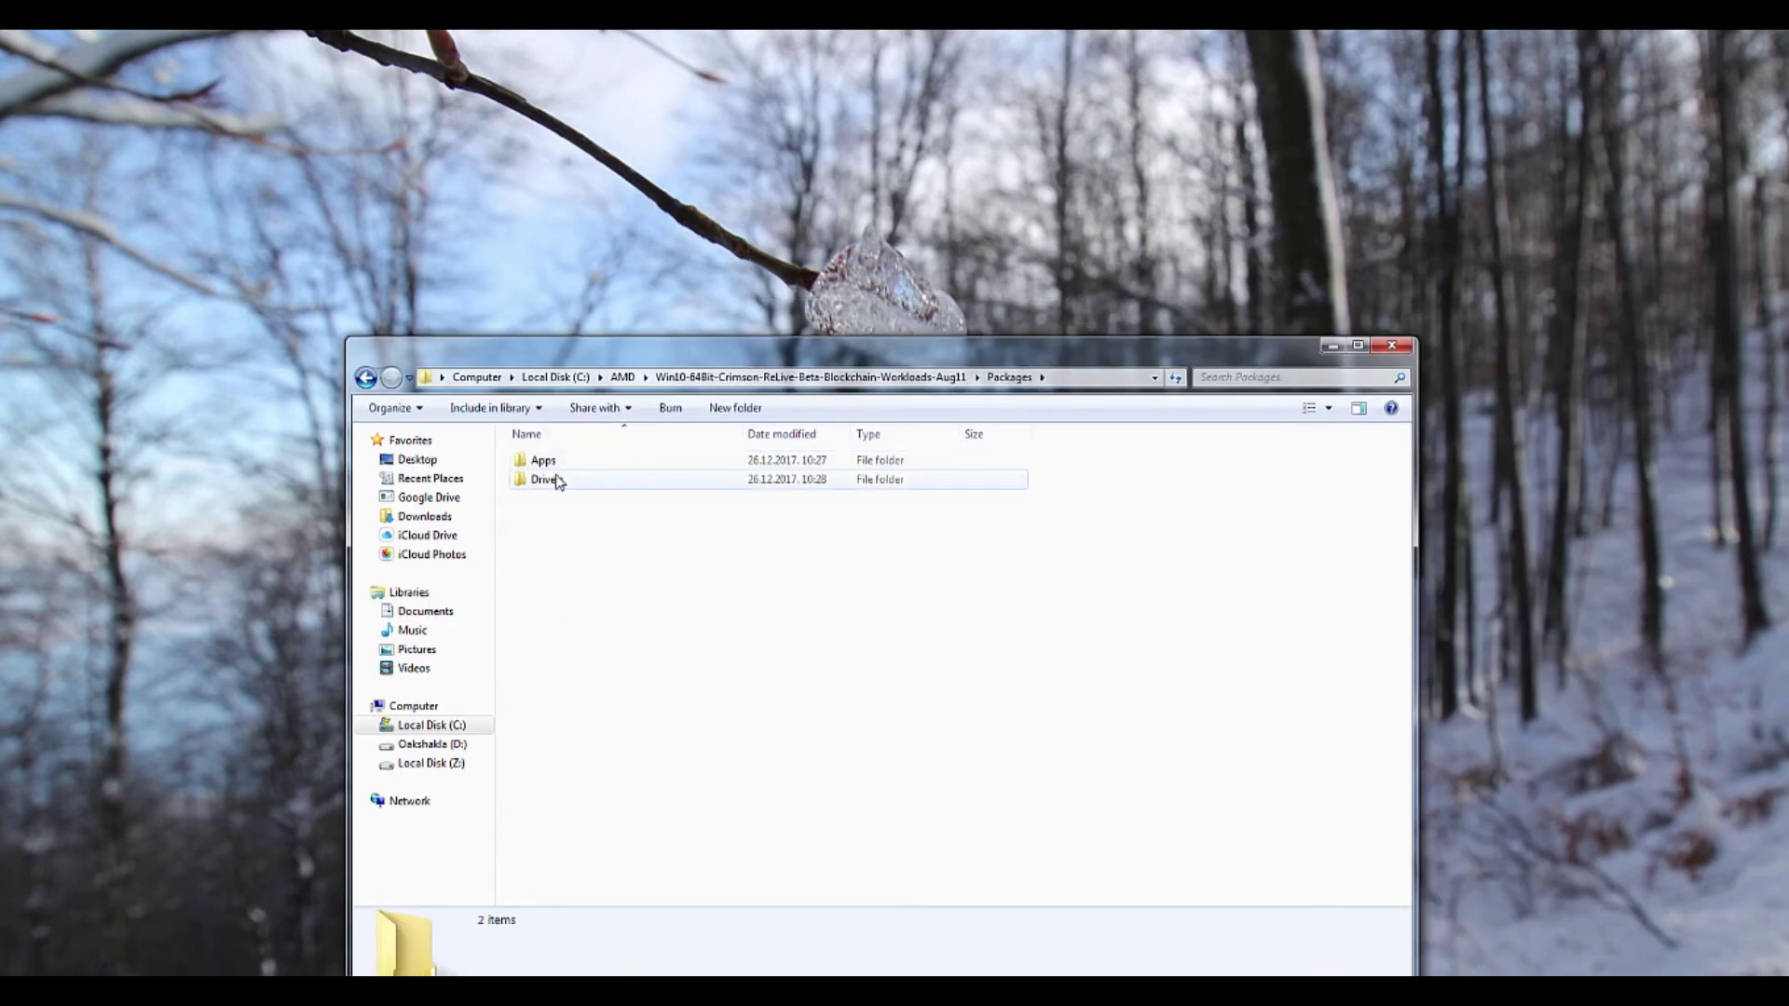
left_click(559, 477)
double_click(671, 475)
double_click(617, 498)
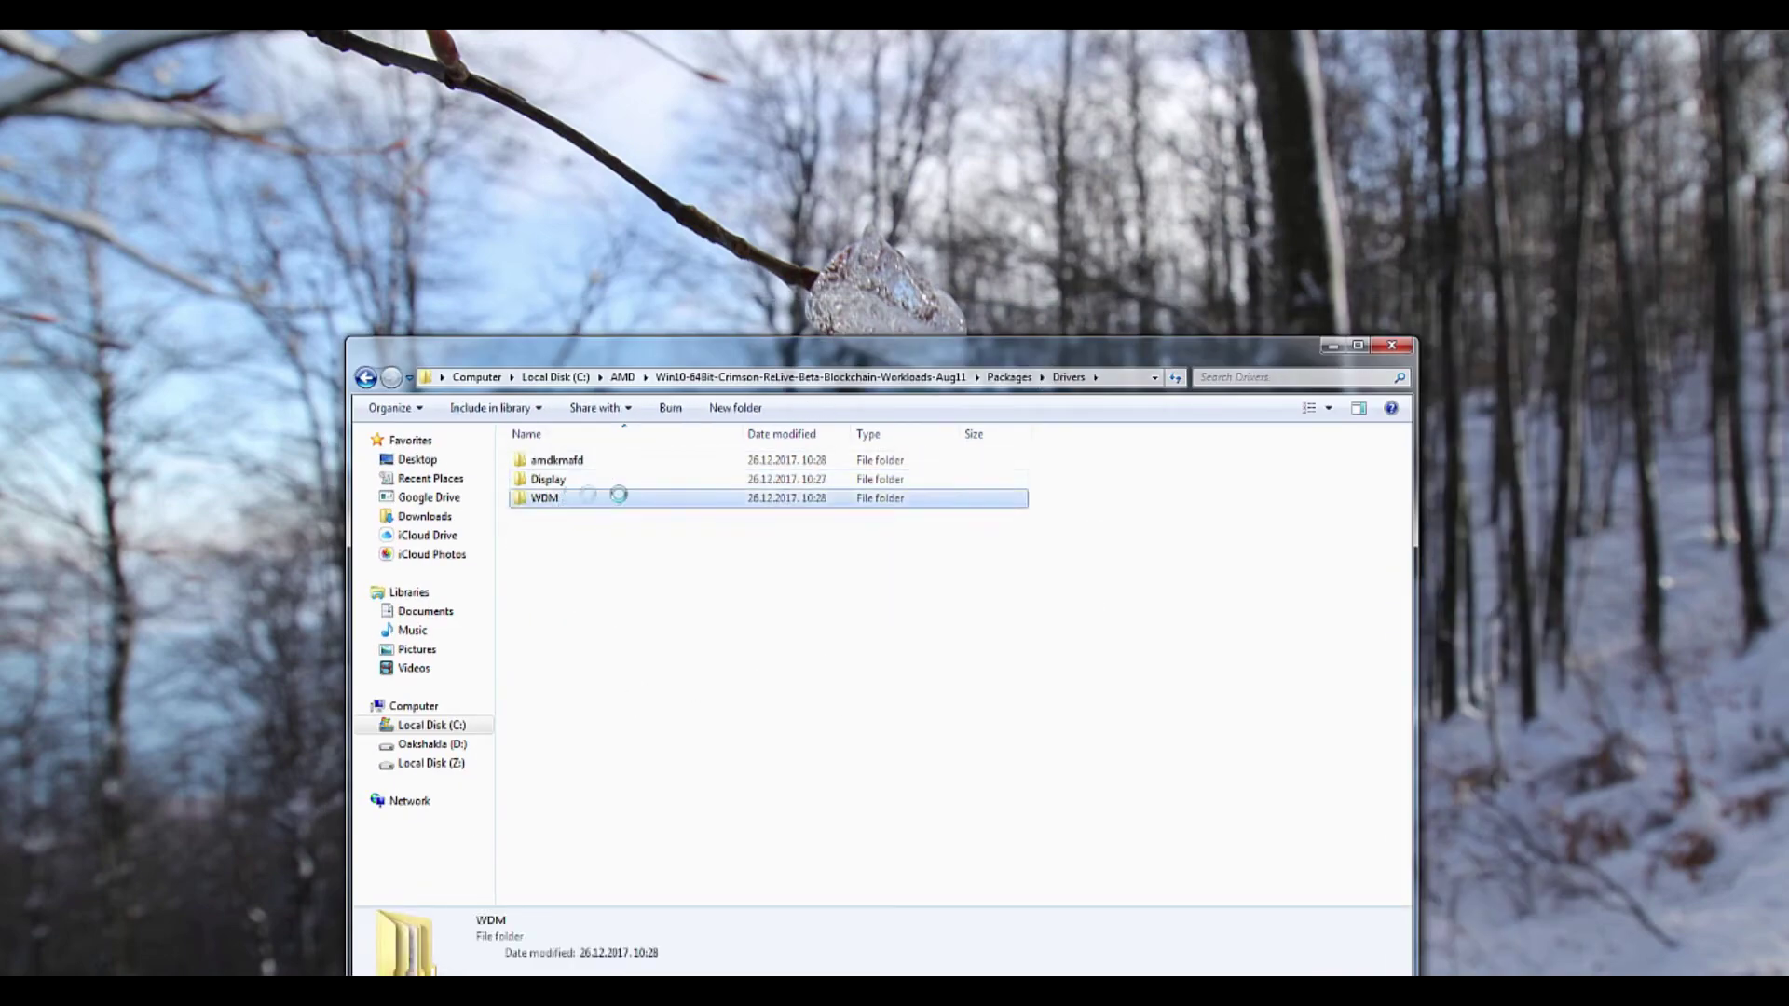
key("BackSpace")
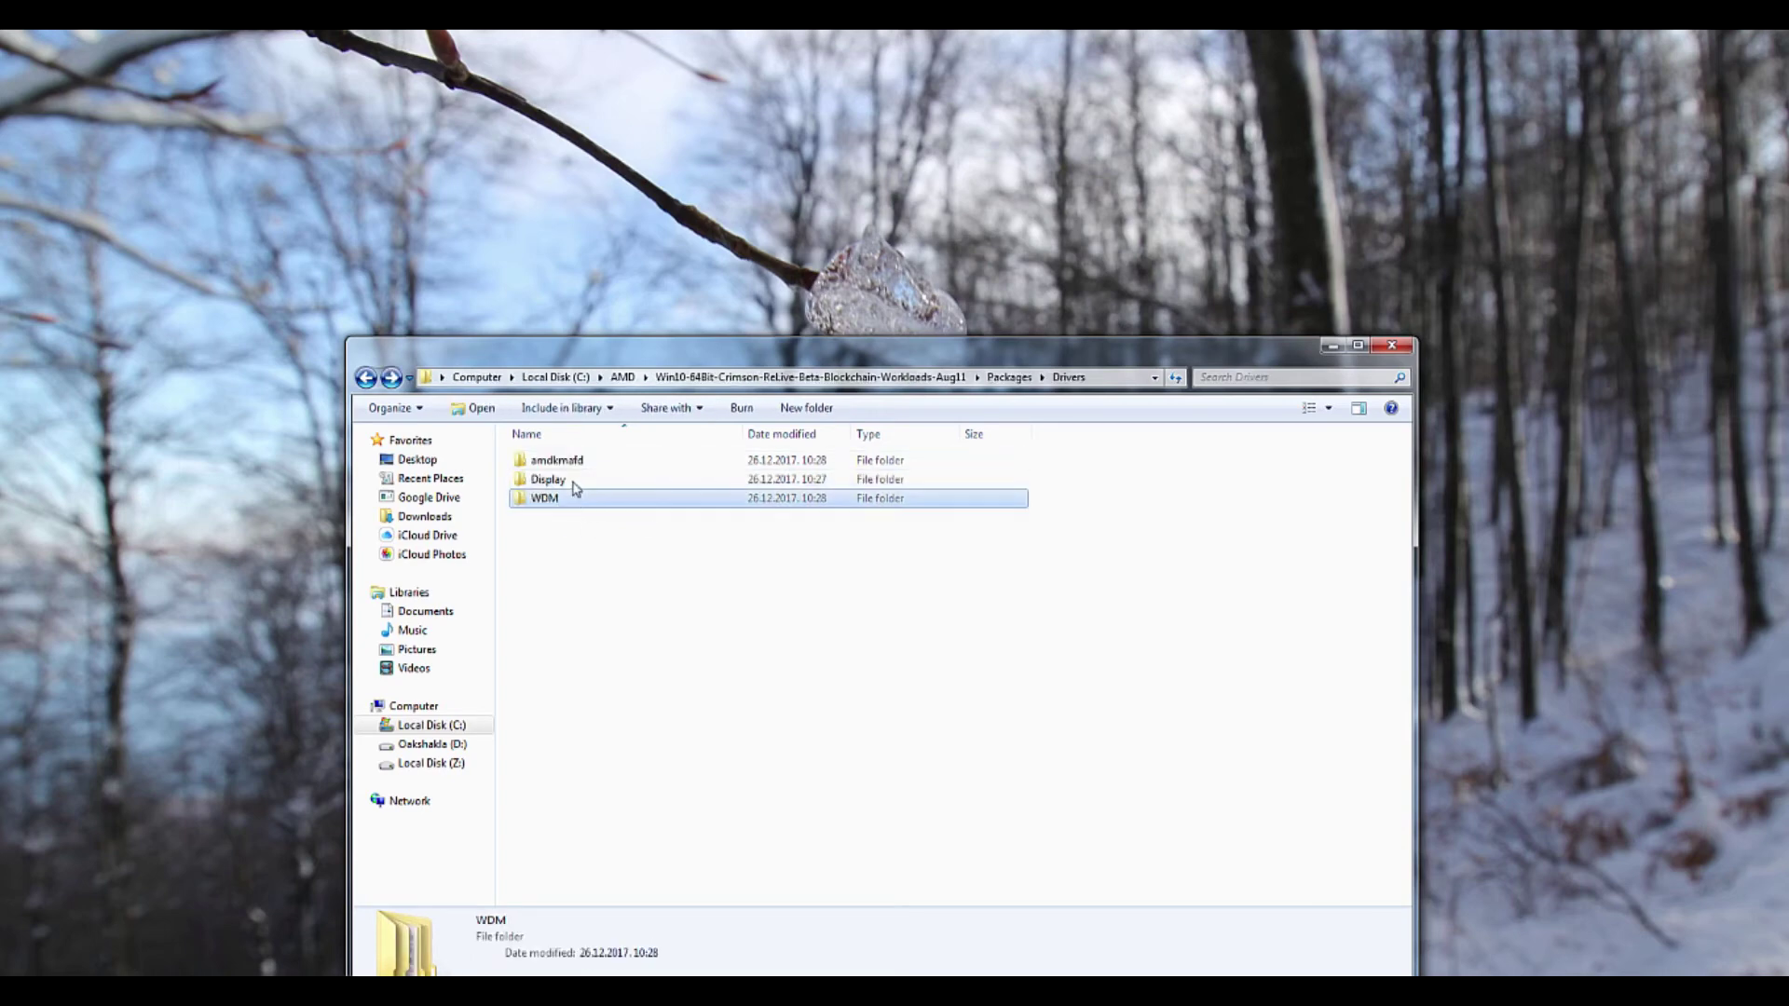
double_click(570, 479)
double_click(575, 463)
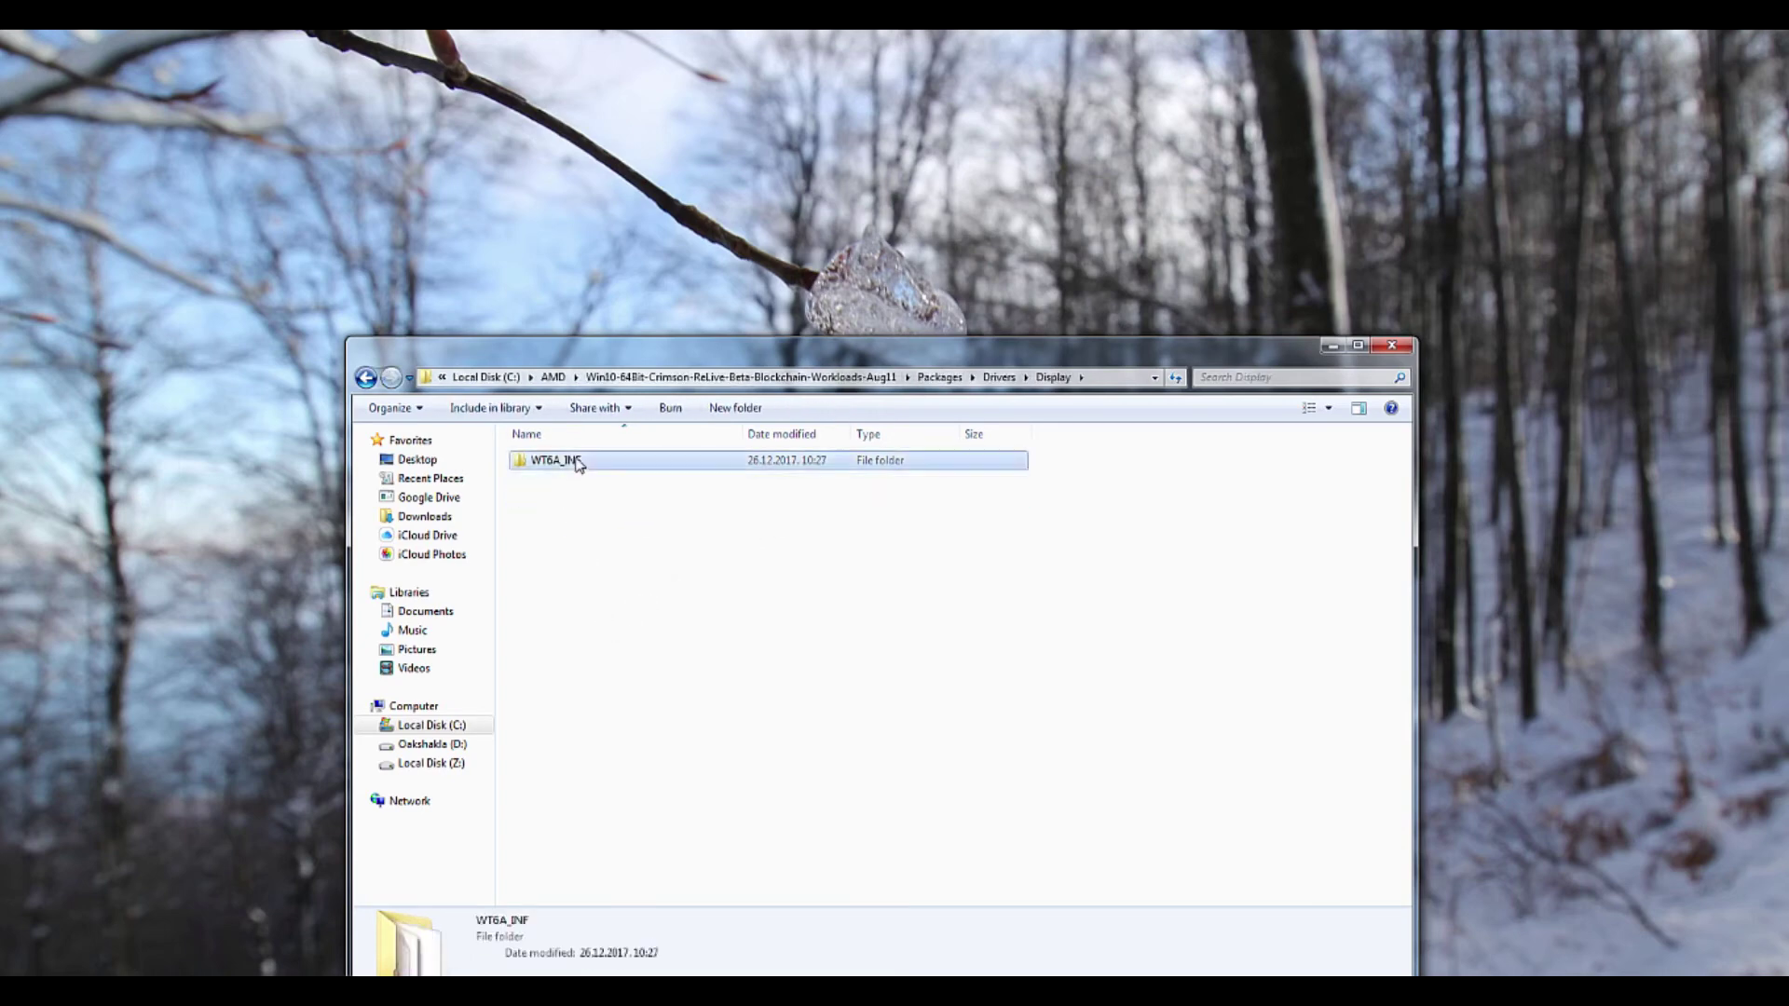
- Check that C0316962.inf reports version 17.30.1029, then close it
double_click(563, 499)
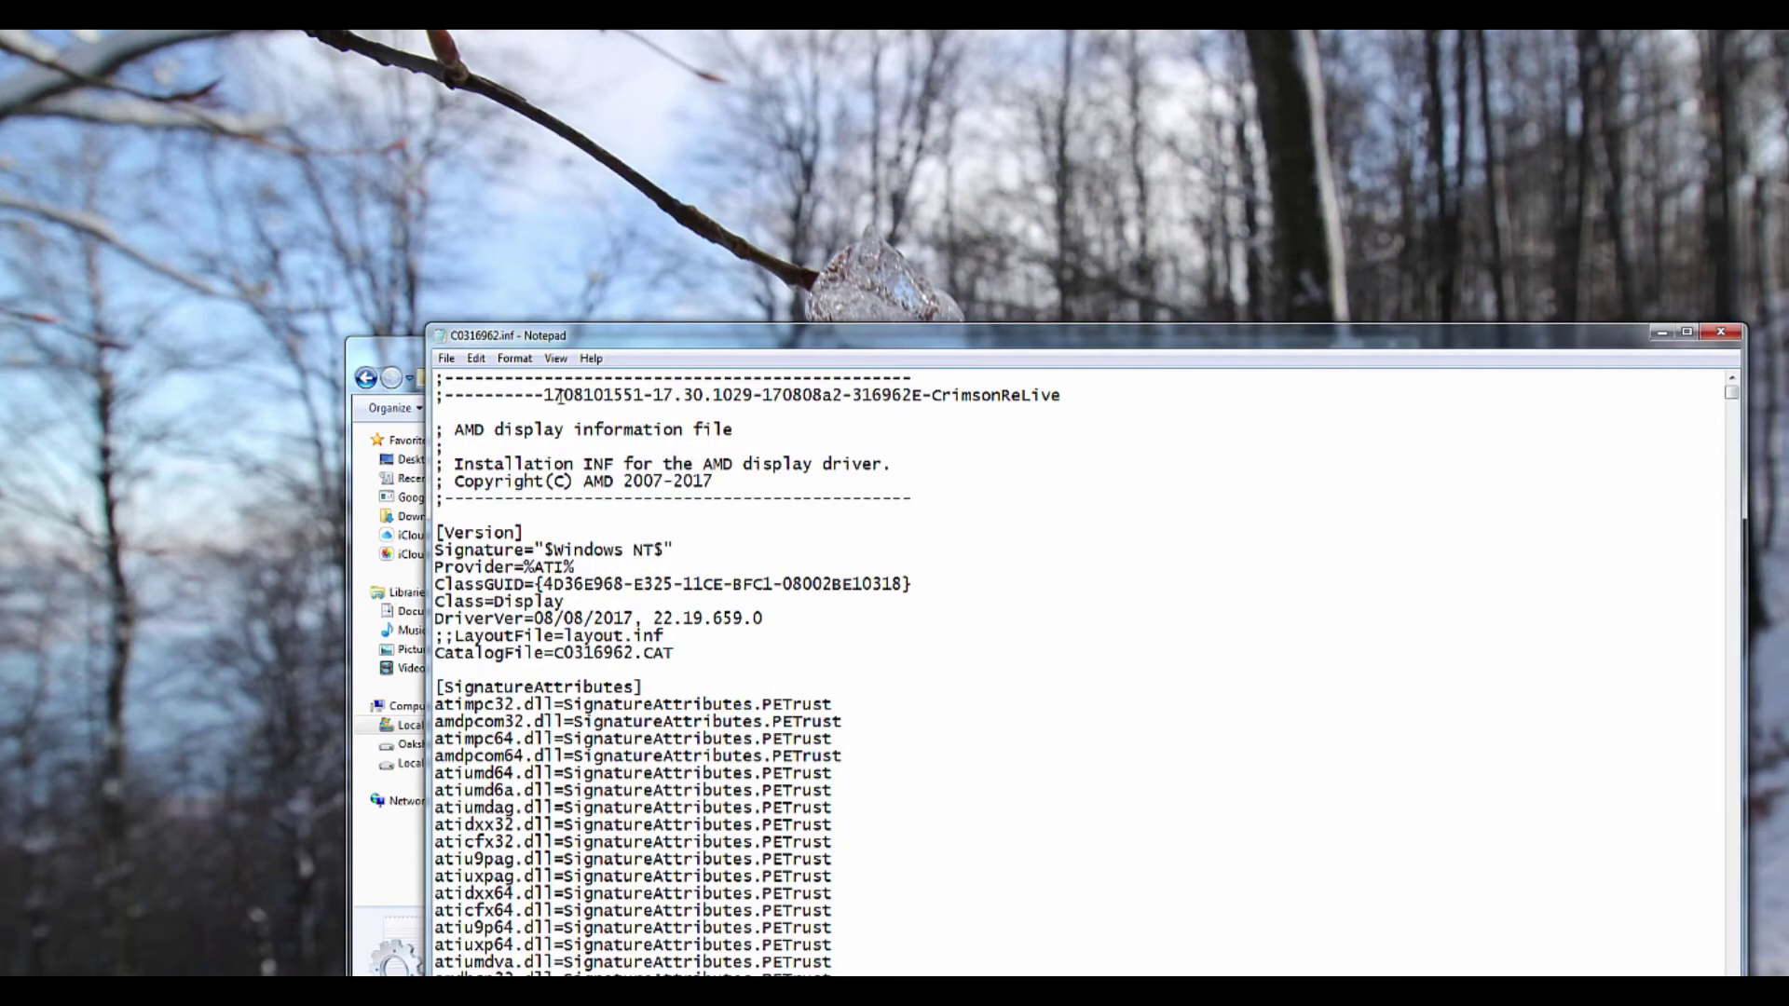
left_click_drag(653, 395, 754, 392)
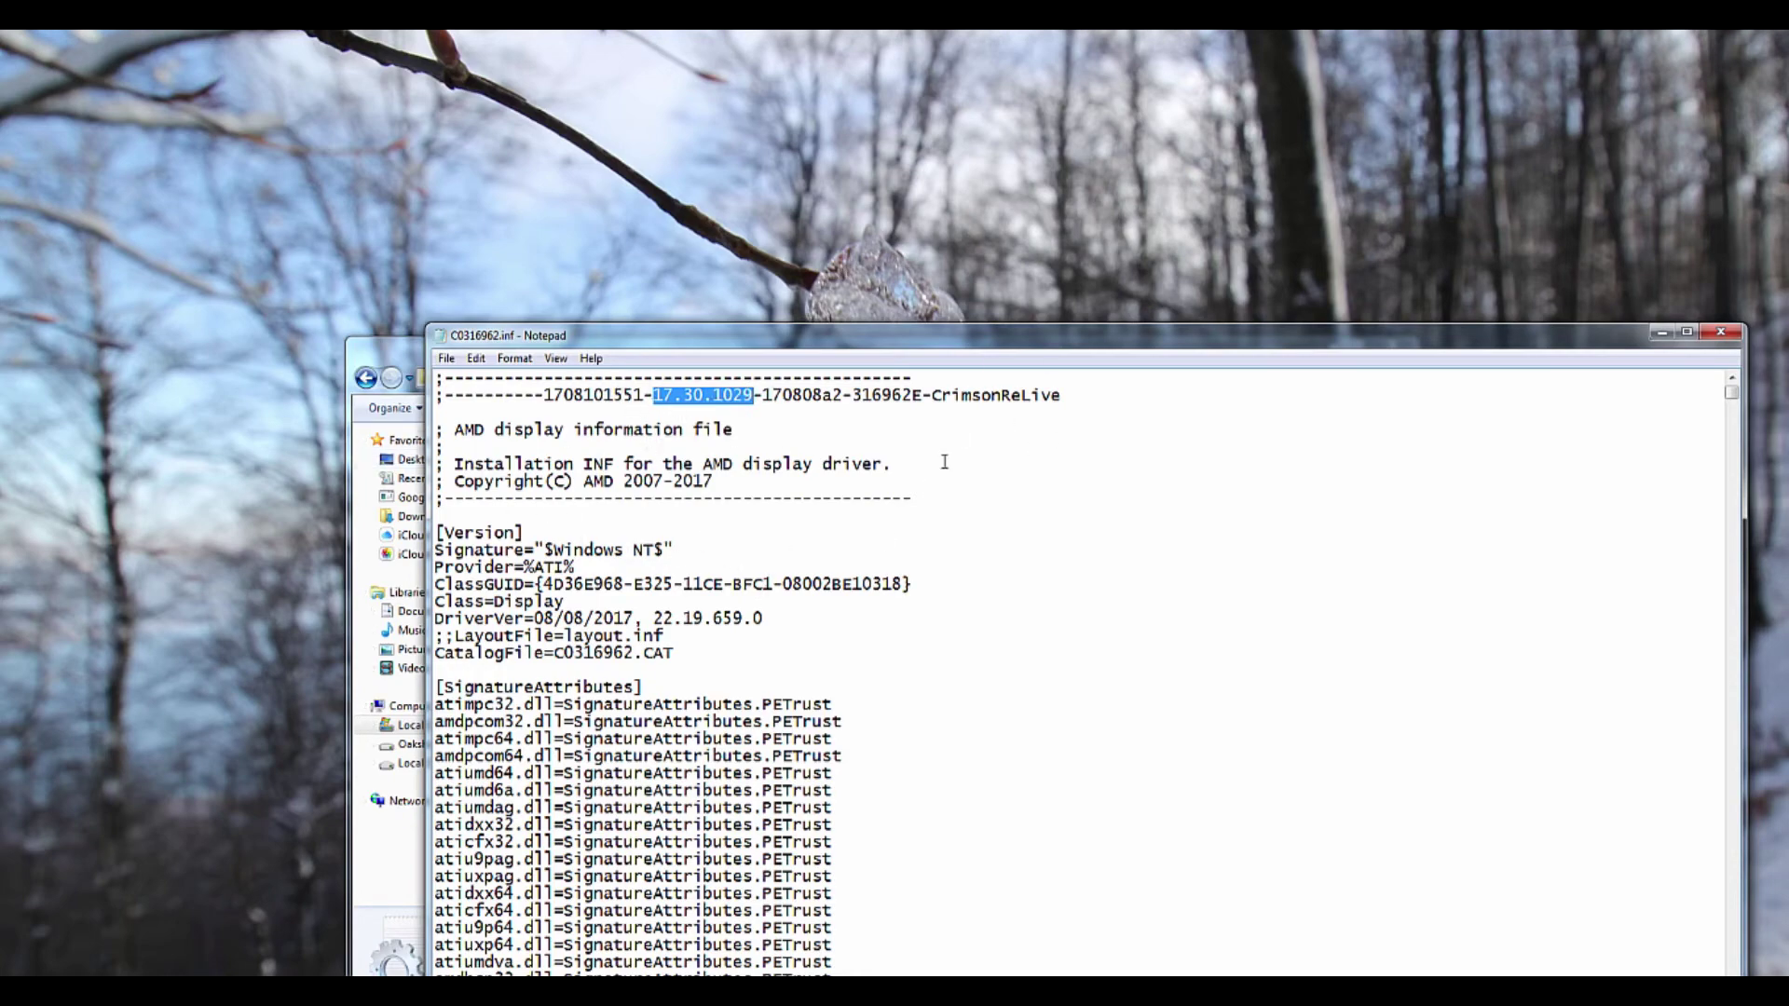
left_click(1721, 333)
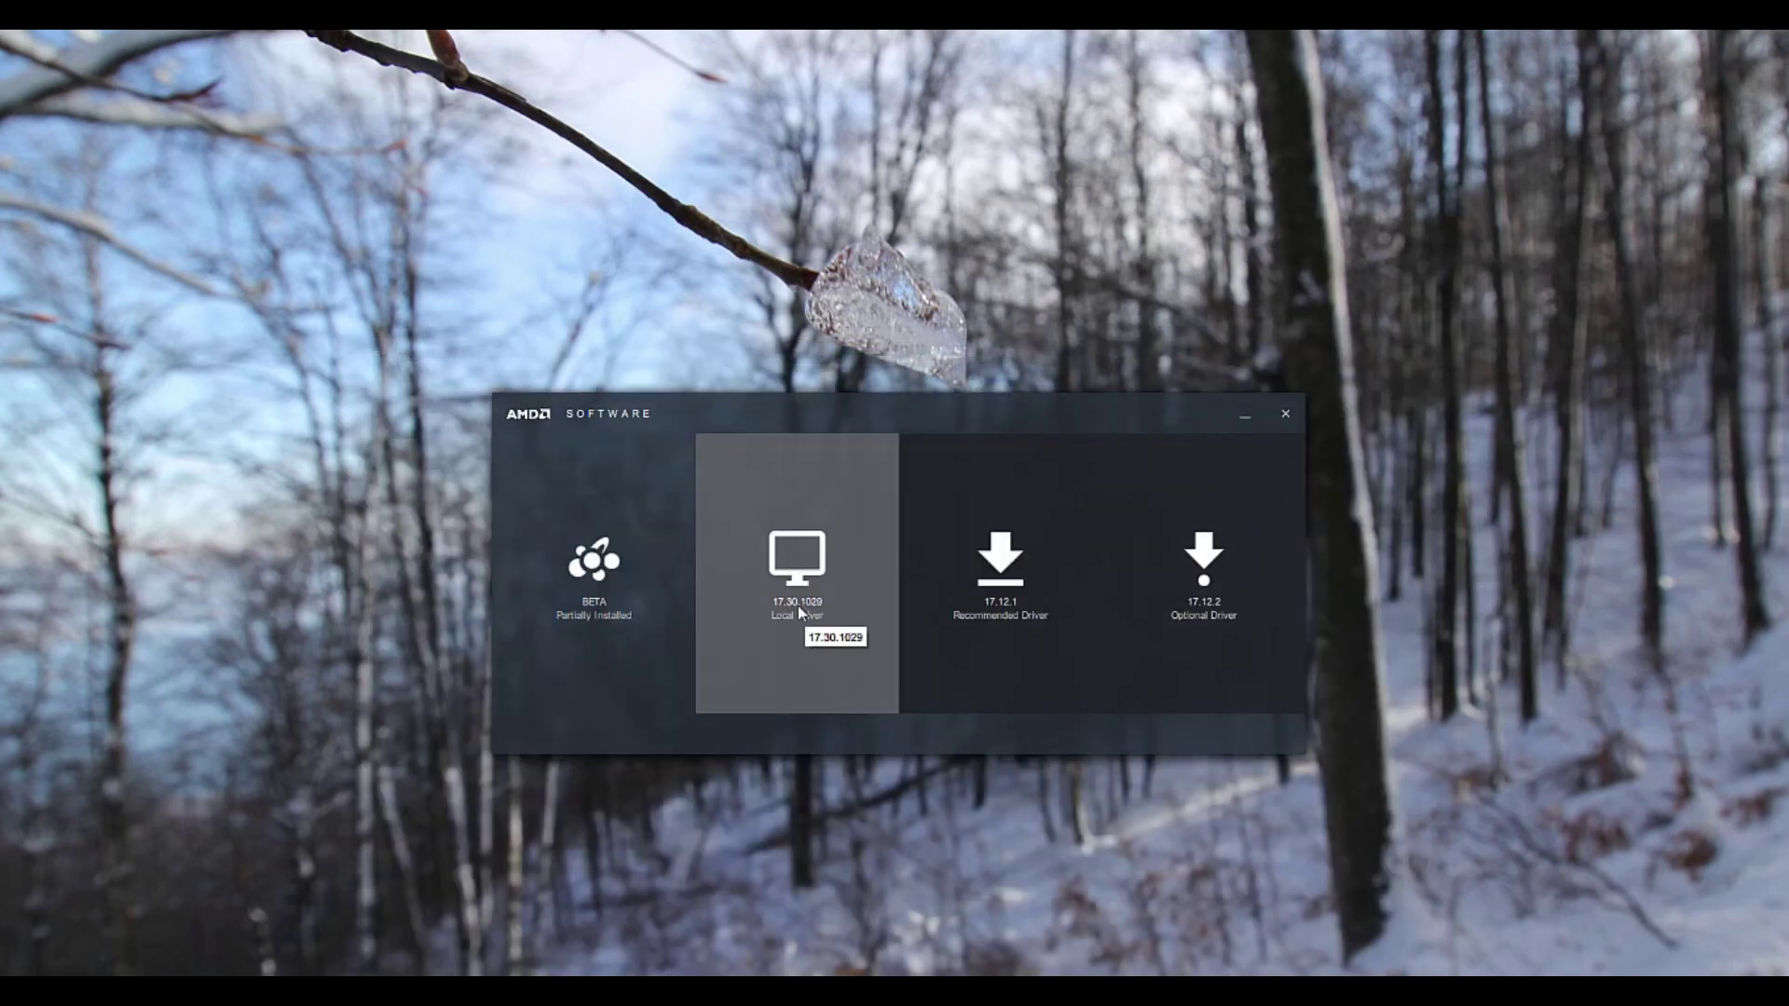
- Pick local driver 17.30.1029 with Custom Install and untick AMD Problem Report Wizard
left_click(797, 605)
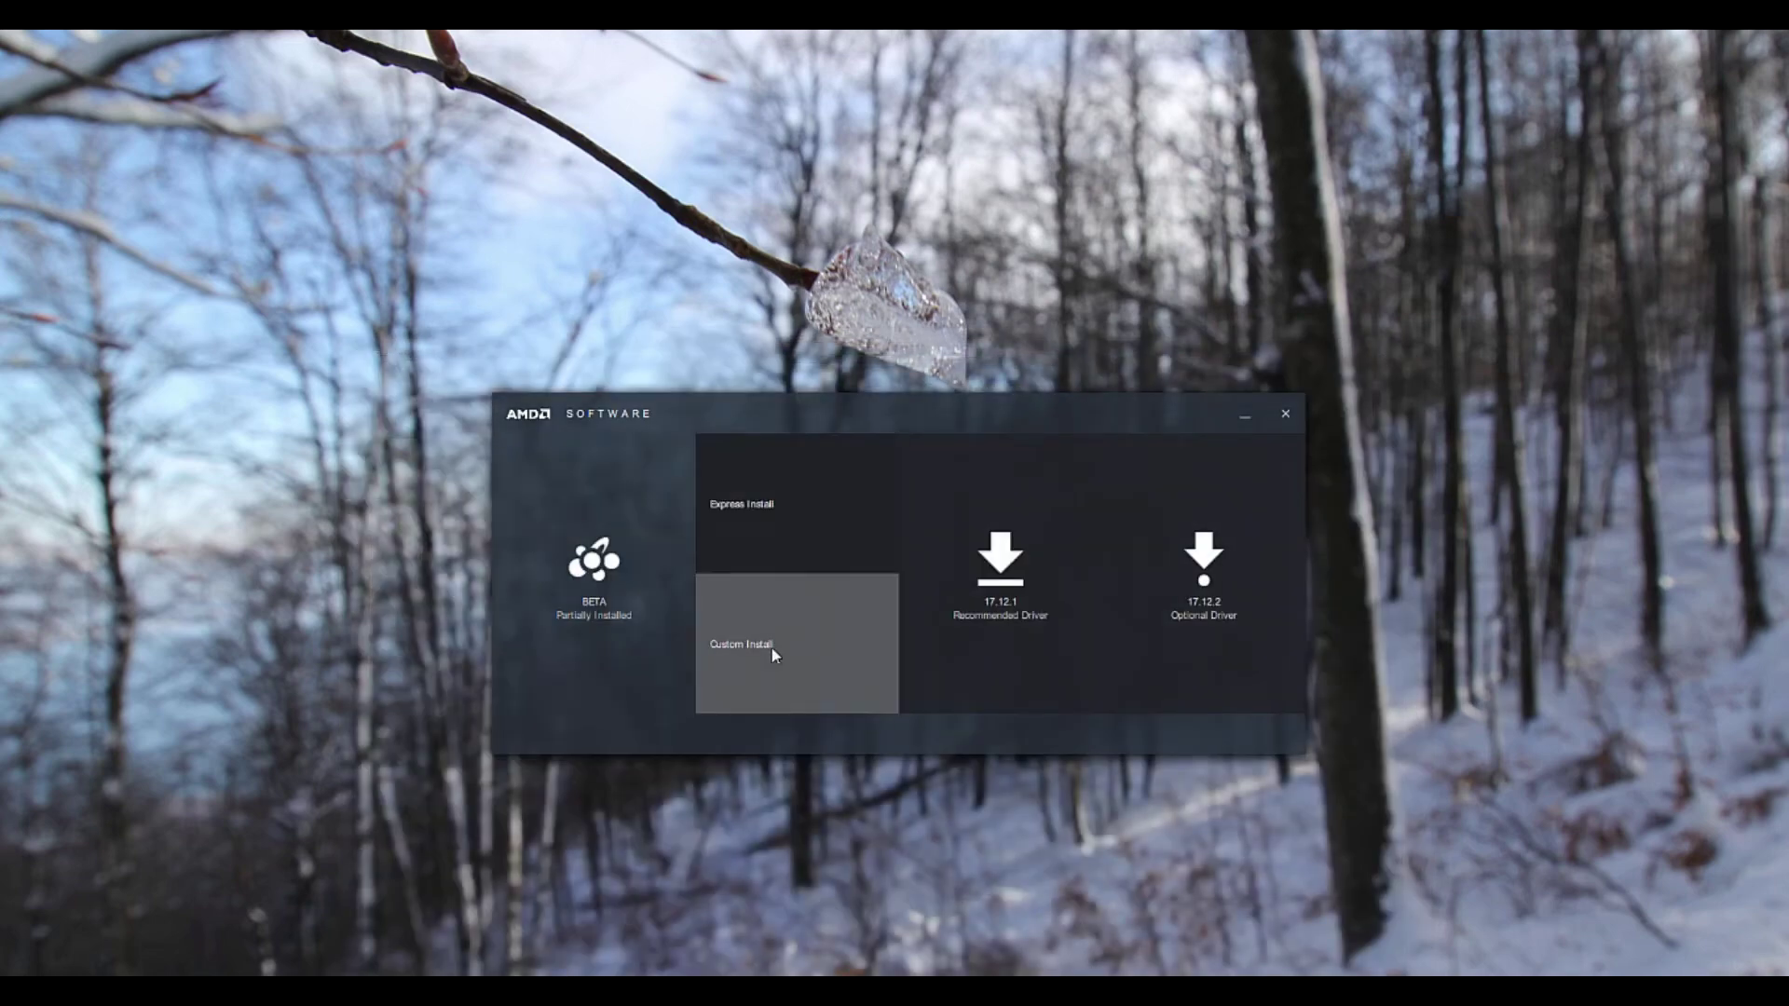
left_click(822, 652)
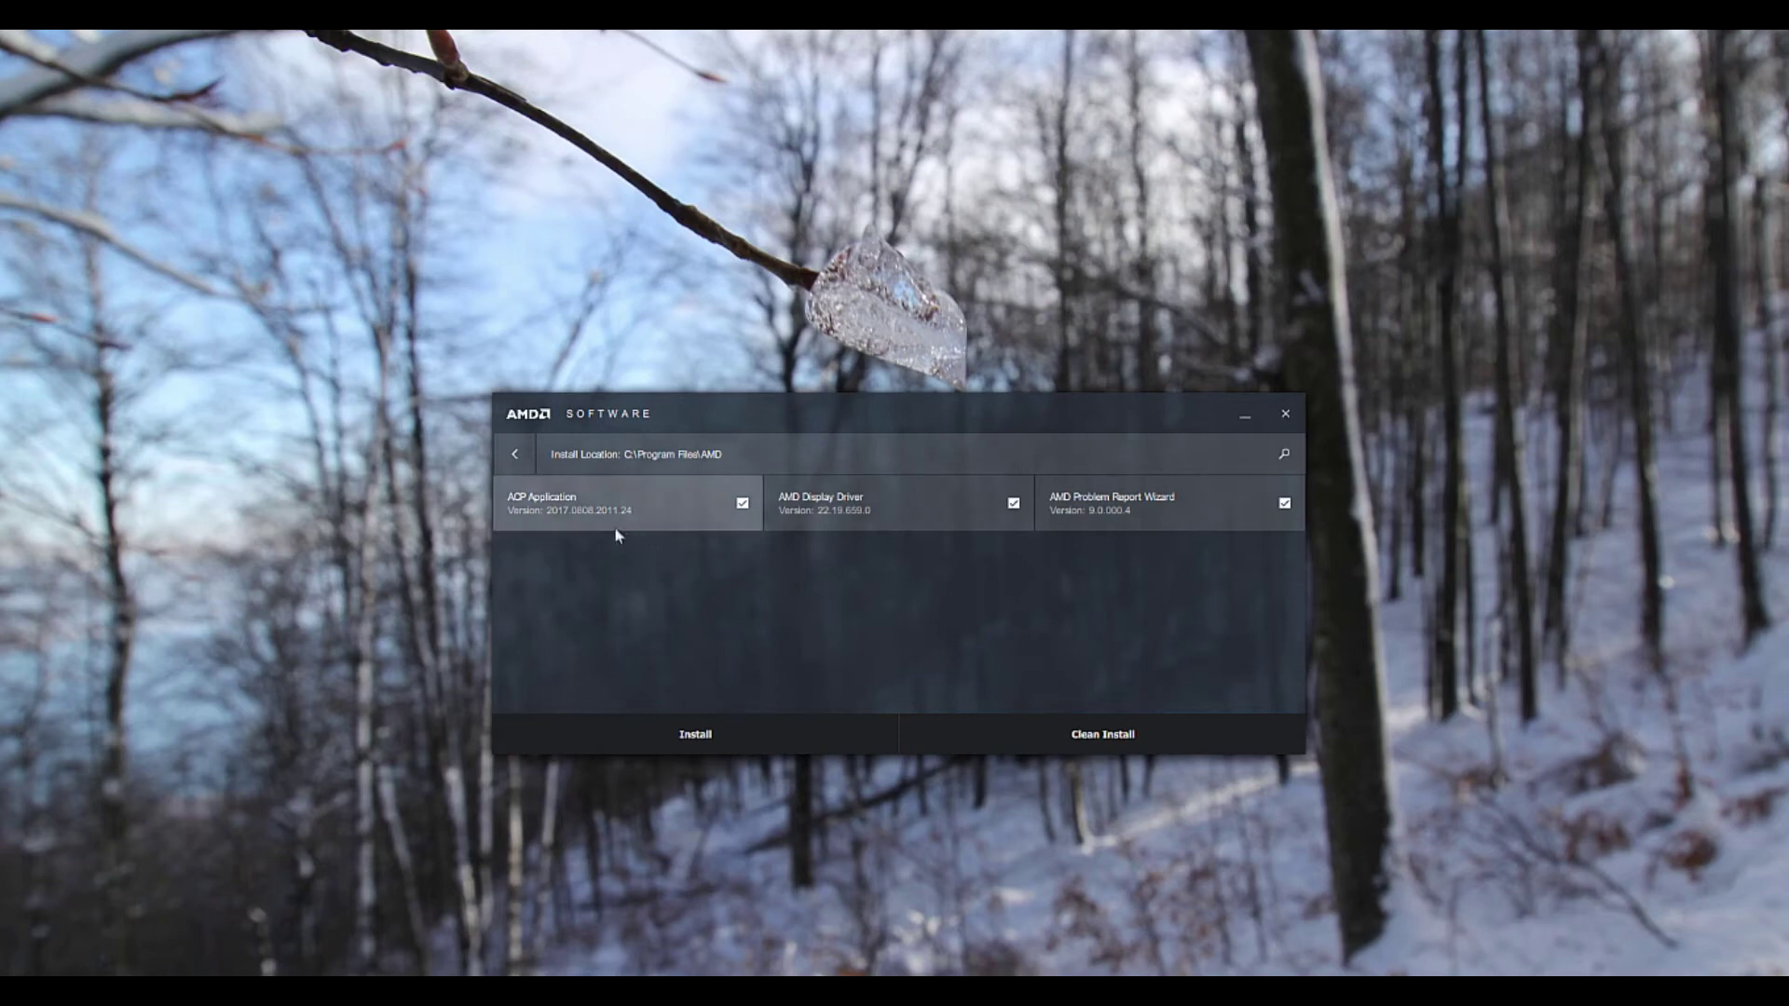
mouse_move(545, 517)
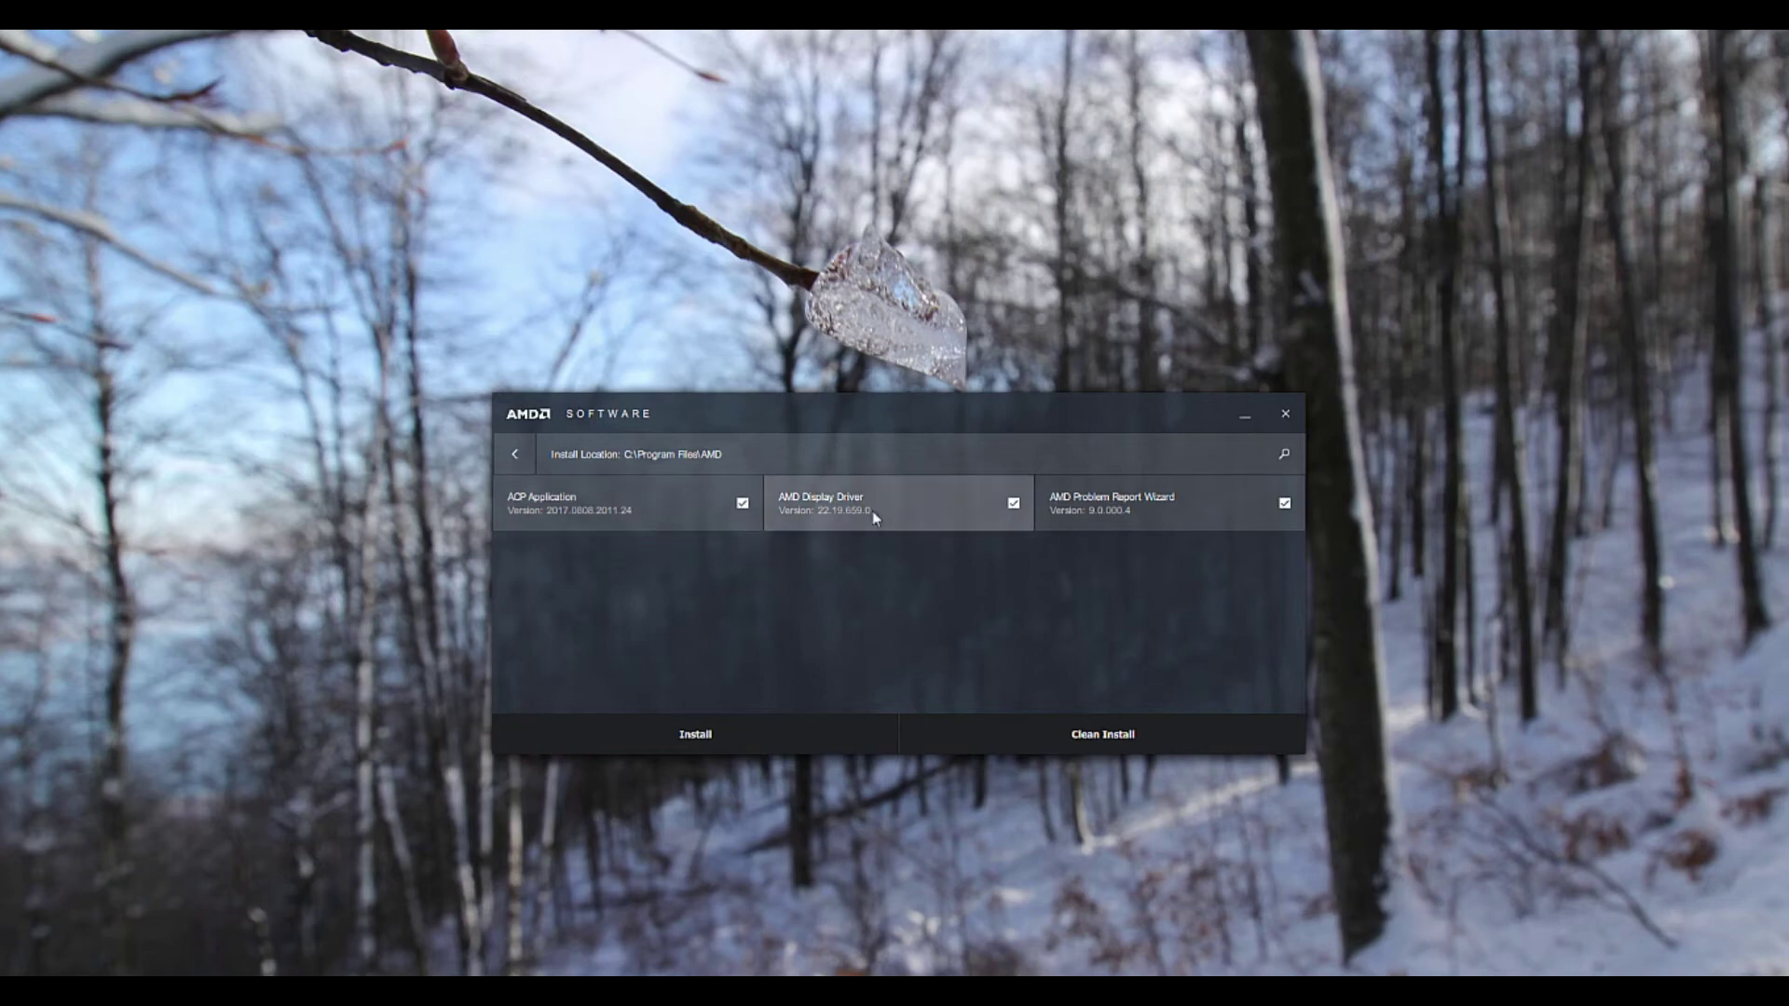
left_click(1284, 504)
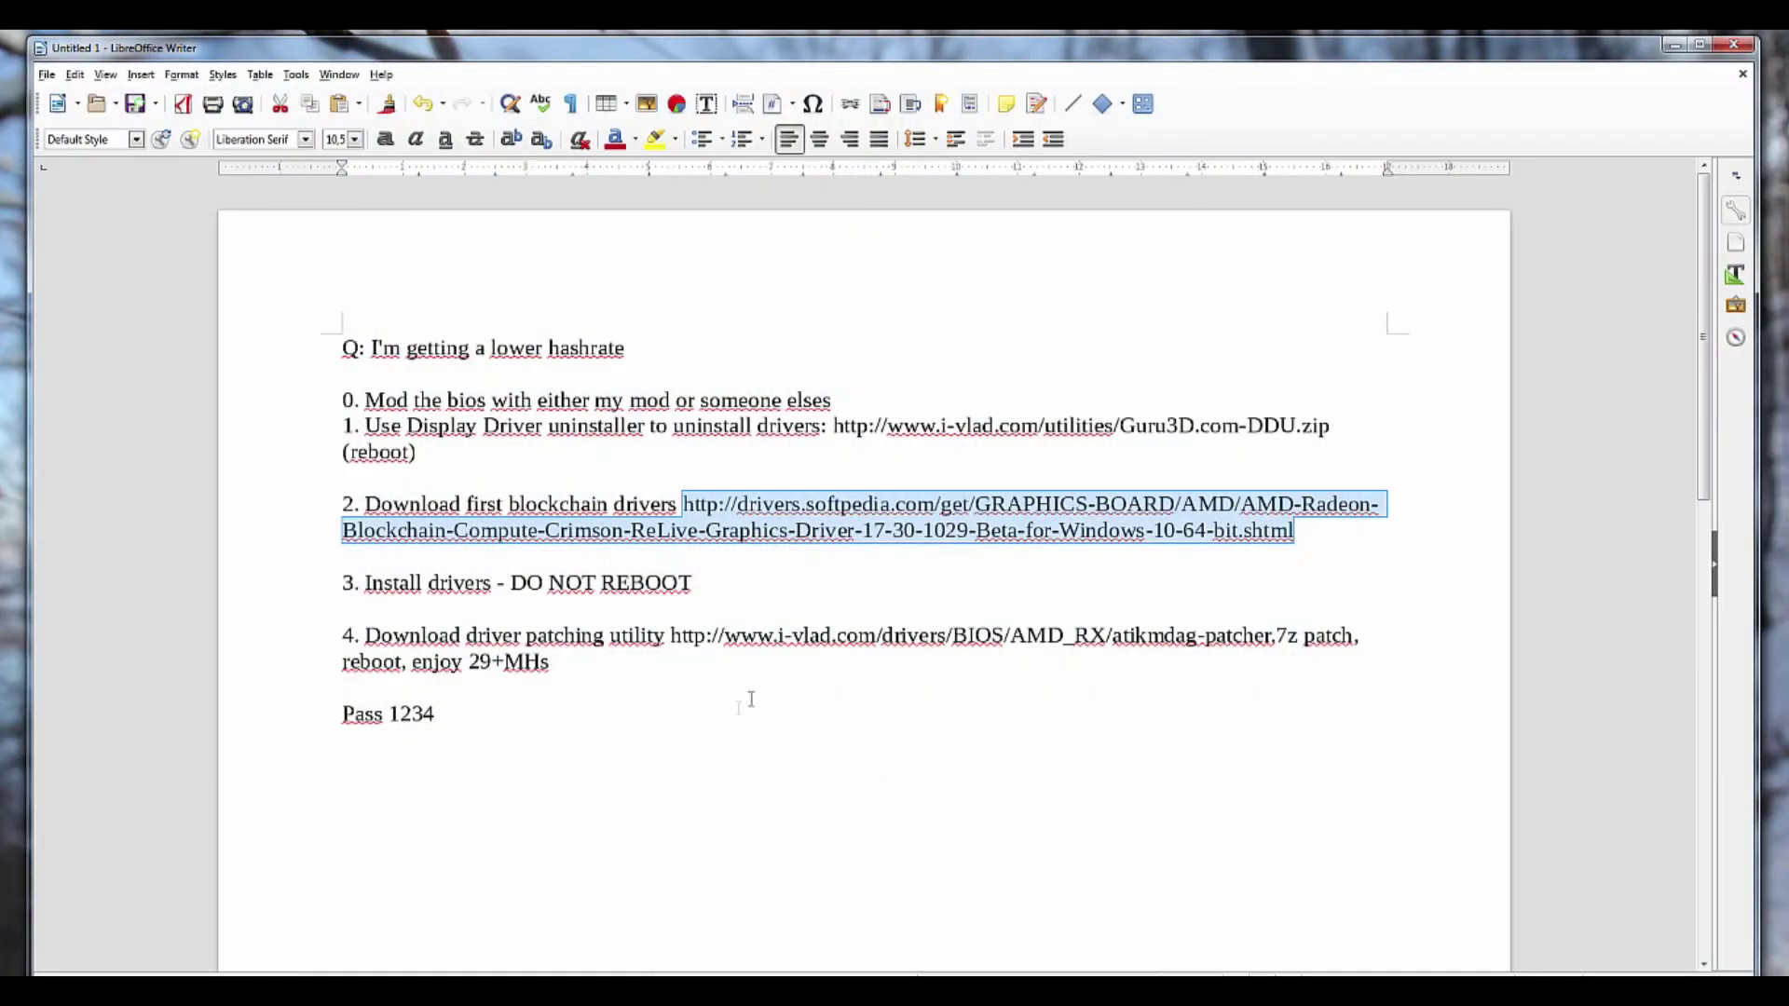
- Select the full atikmdag-patcher.7z link from step 4 of the Writer notes
left_click(673, 668)
left_click_drag(671, 636, 1293, 634)
key("ctrl+c")
left_click(468, 678)
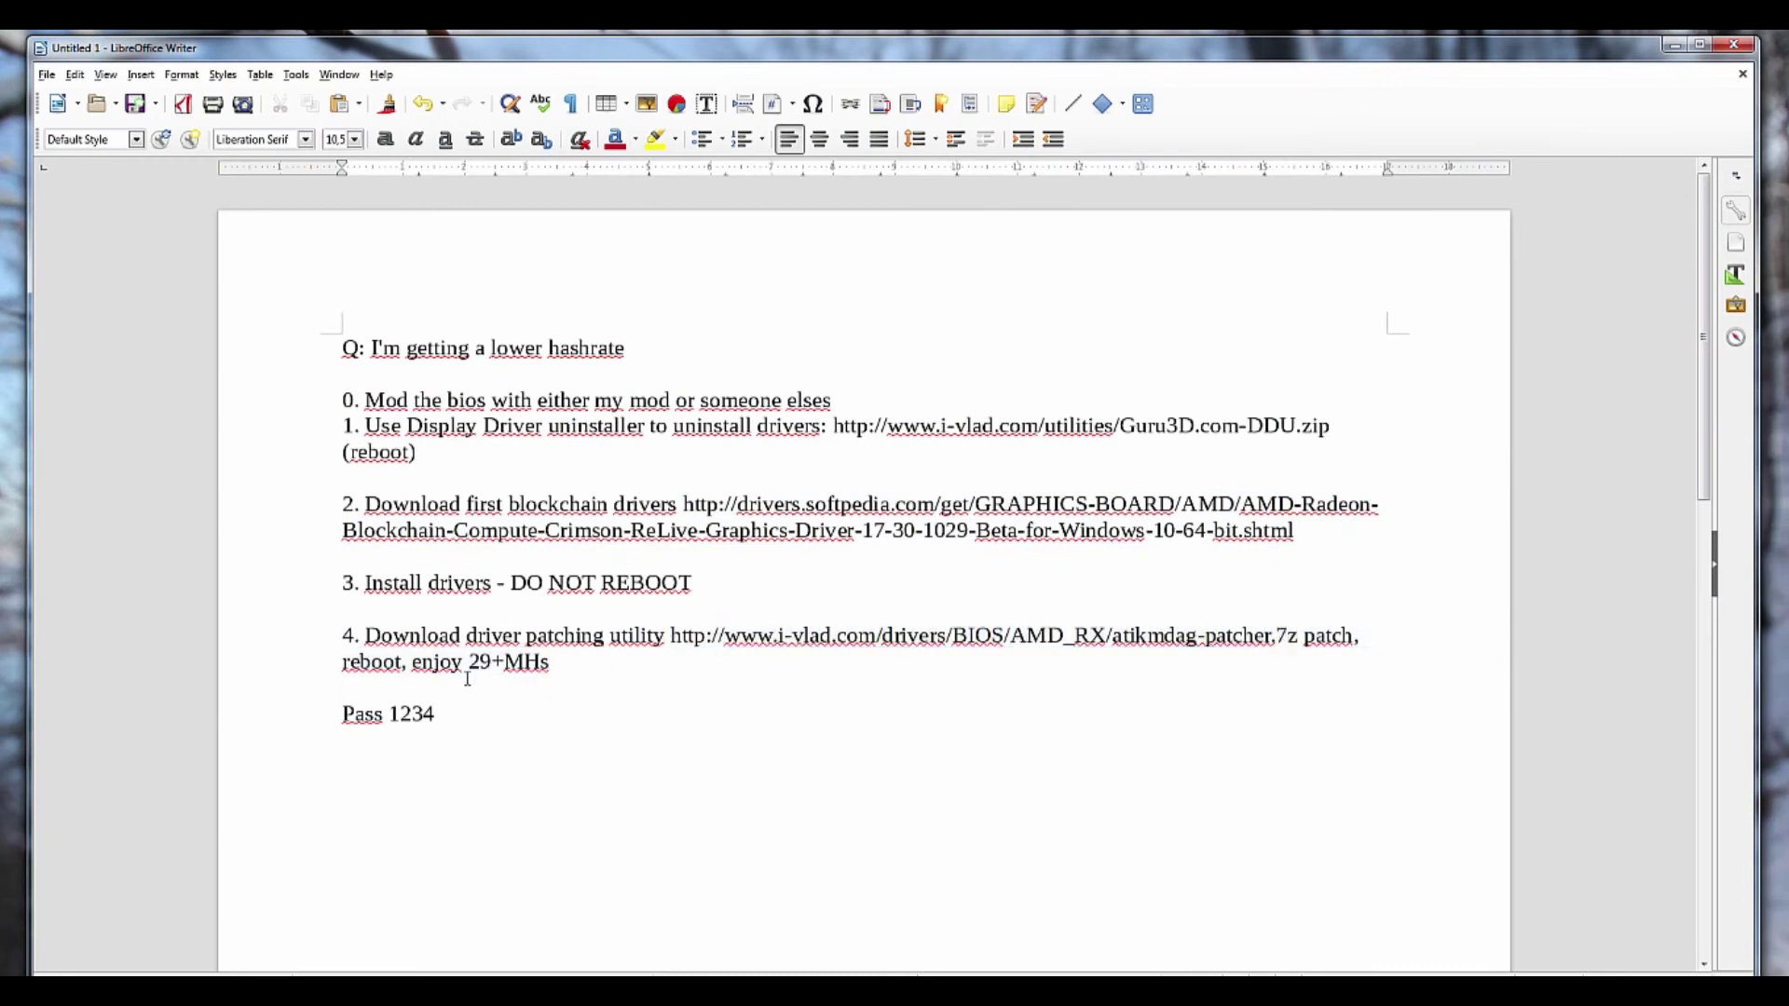
left_click_drag(671, 636, 1297, 636)
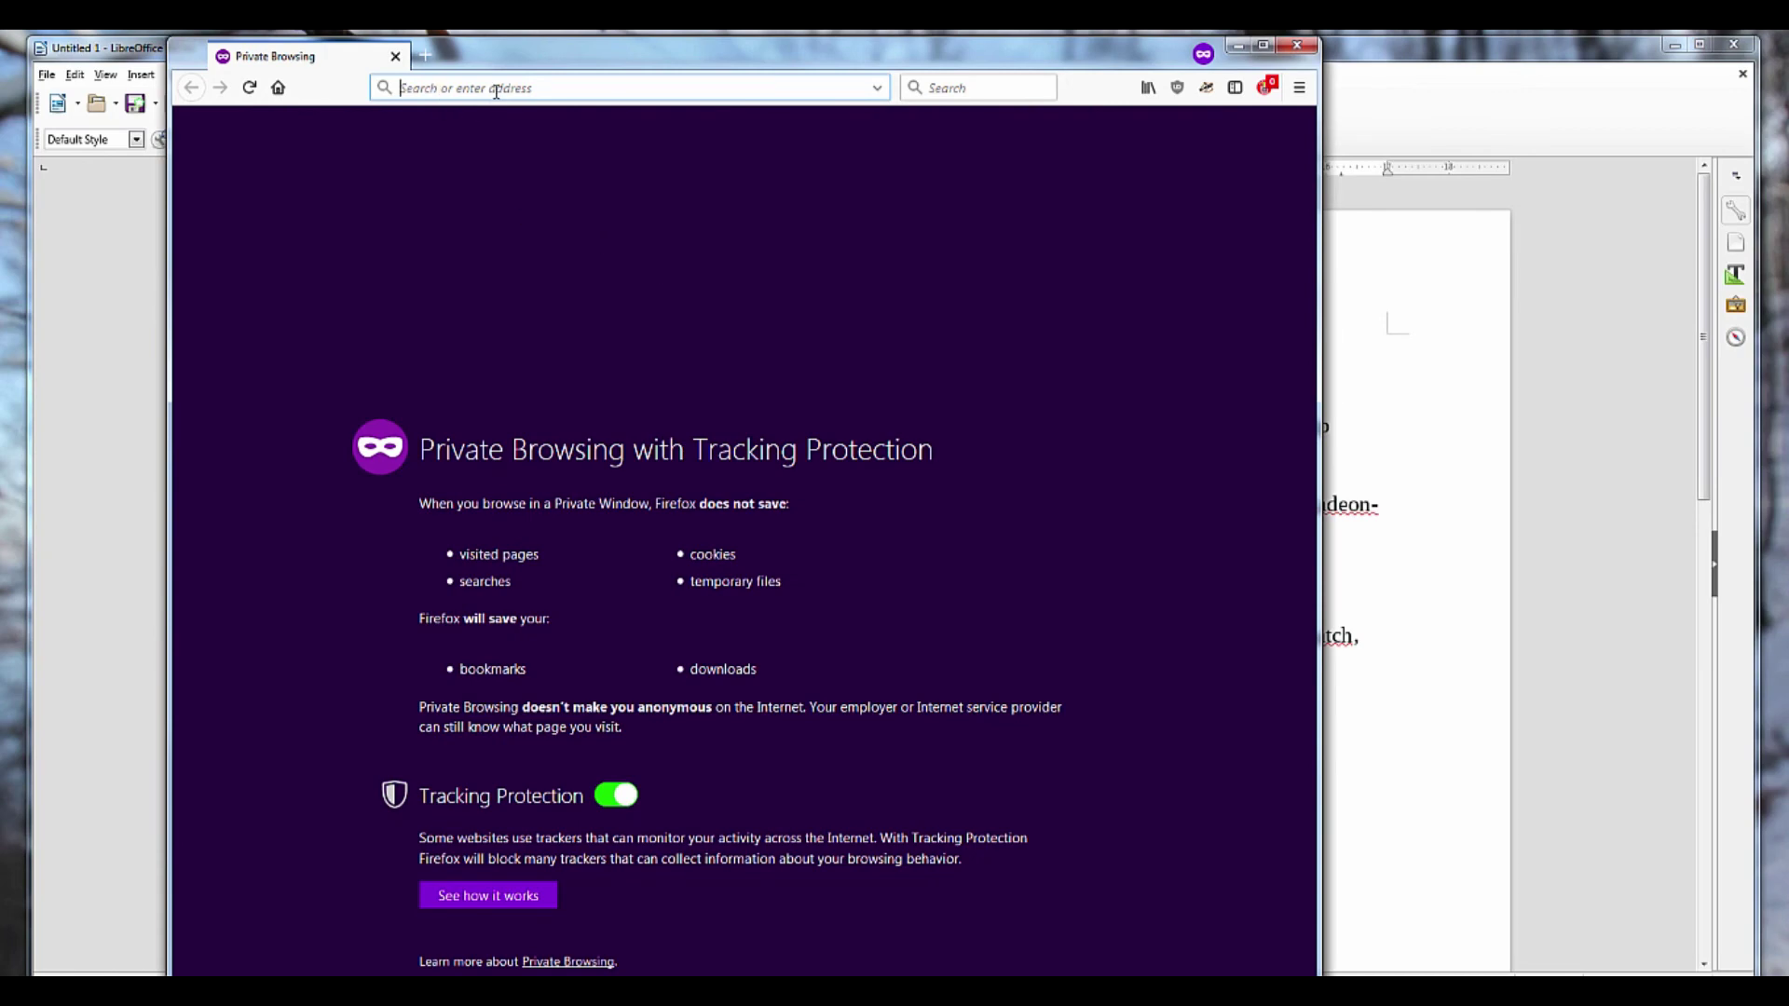
- Download atikmdag-patcher.7z, open it in 7-Zip with the archive password, and select both files
key("ctrl+v")
key("Return")
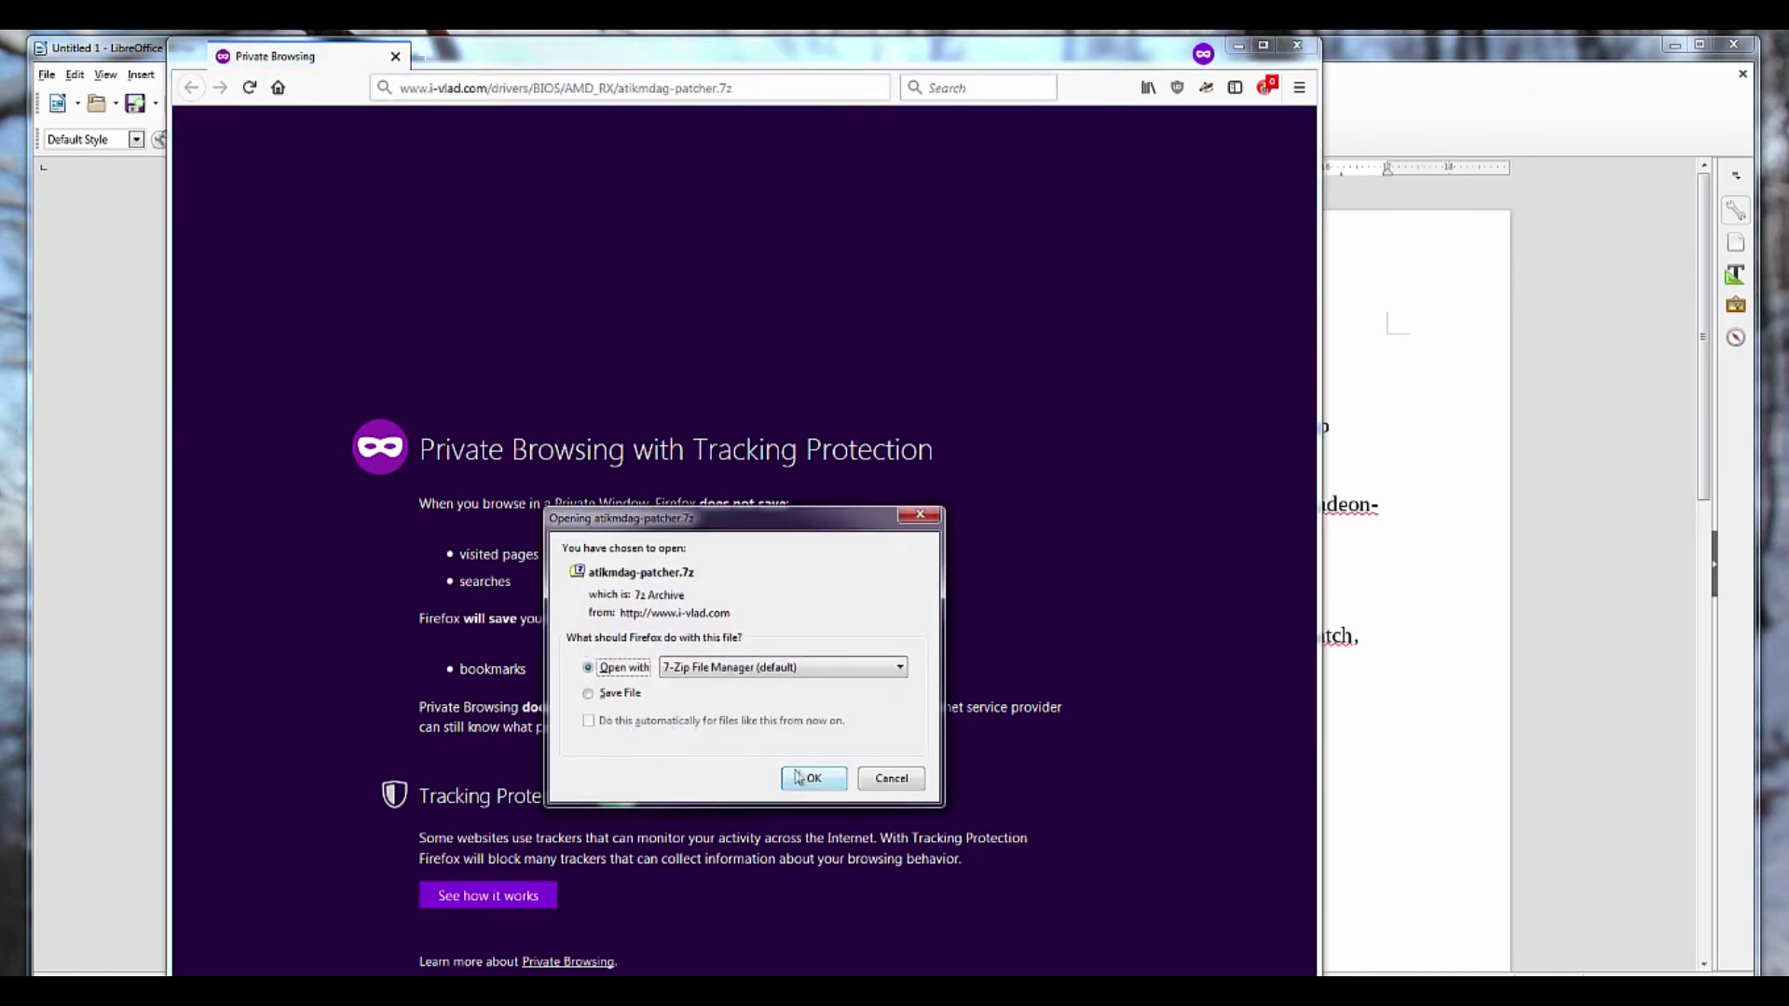
left_click(813, 778)
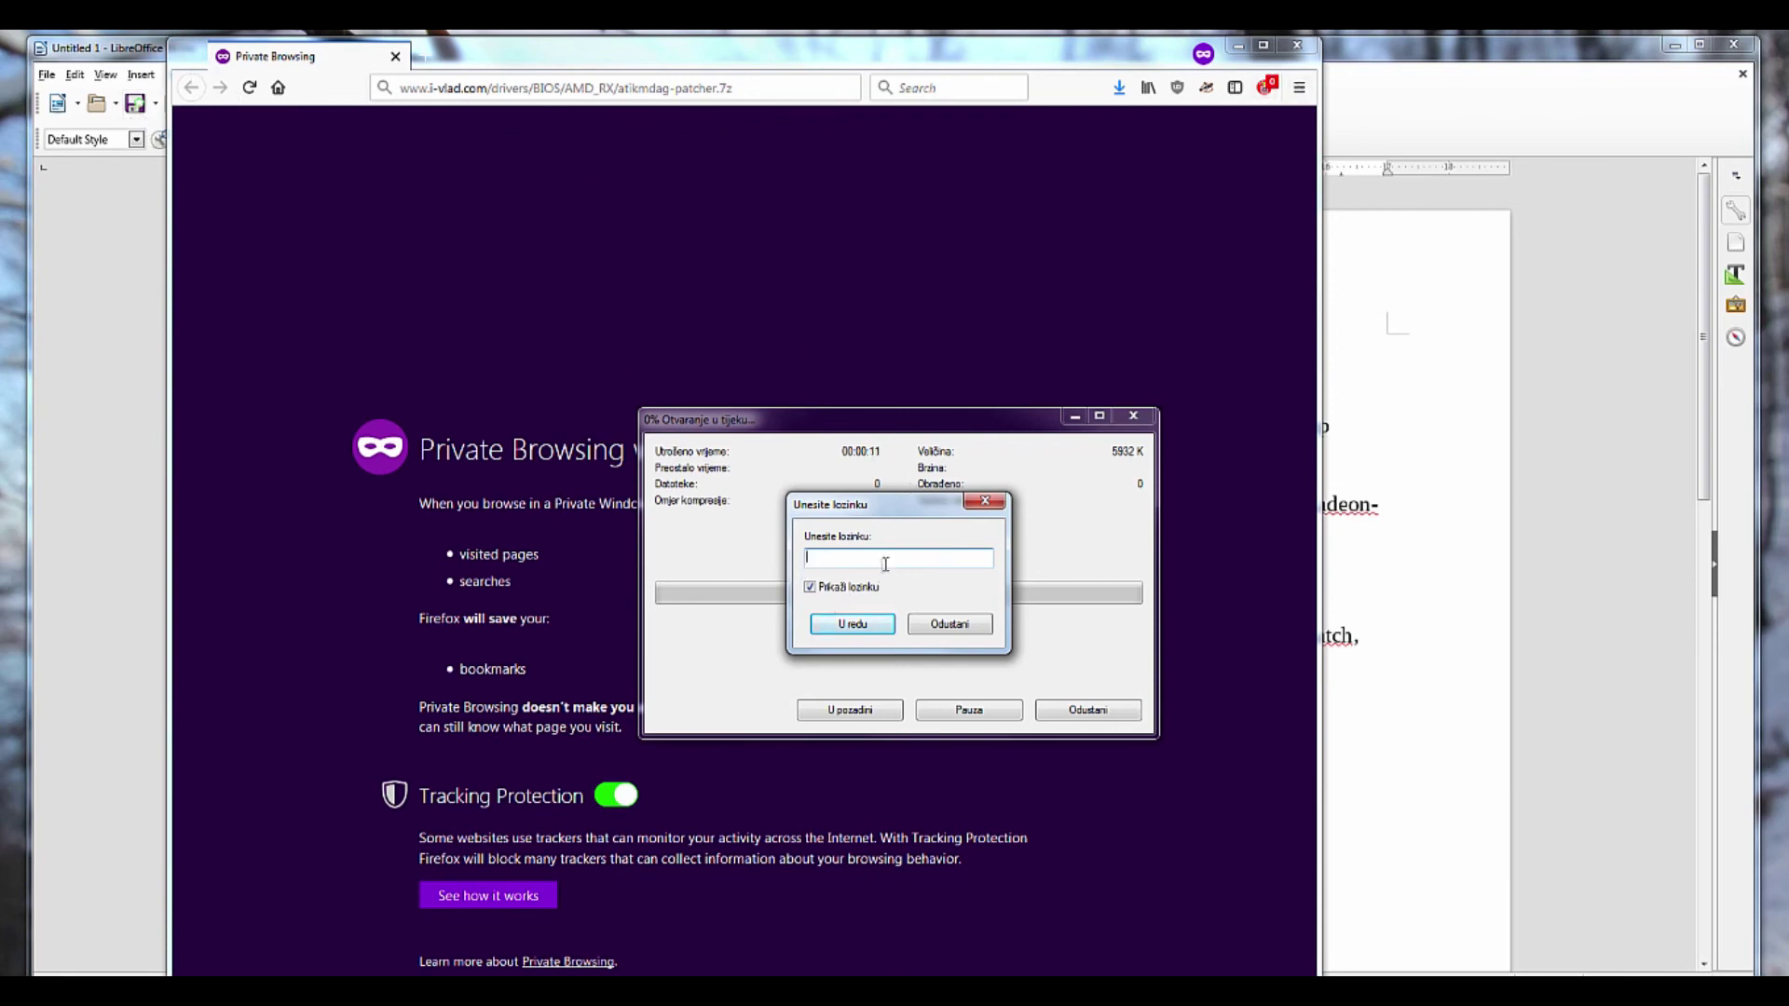
type("34")
left_click(852, 624)
left_click_drag(787, 444, 756, 402)
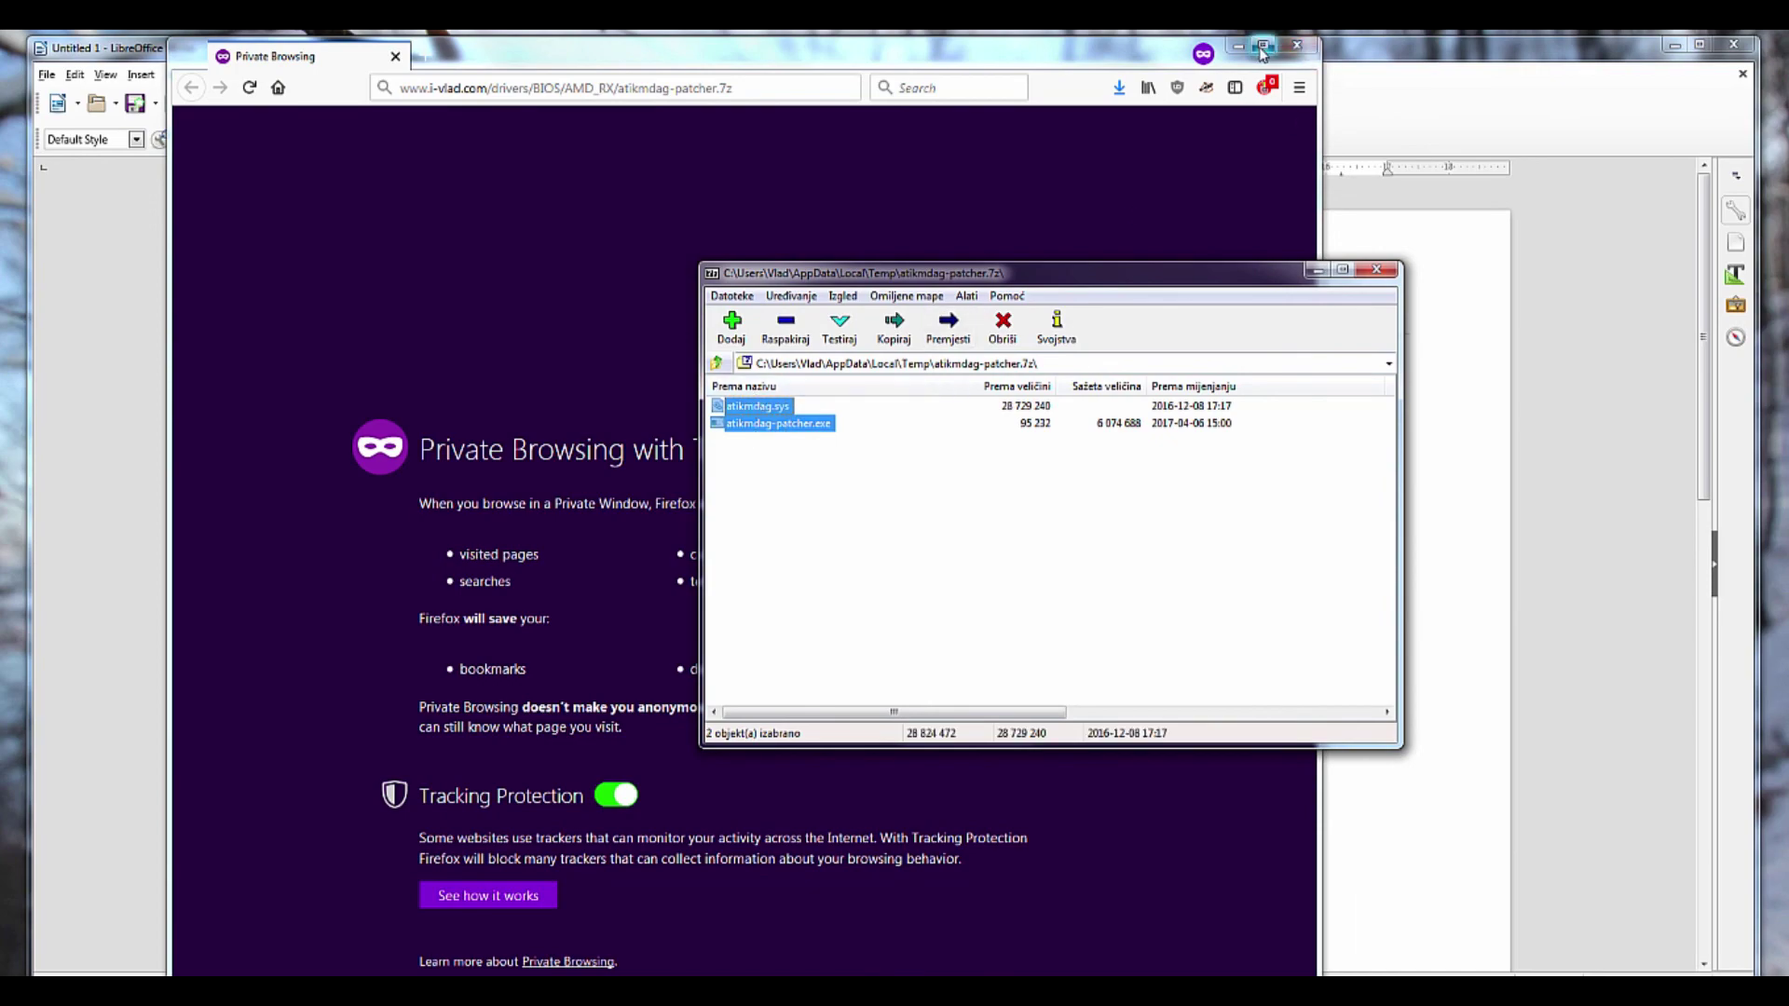
- Close Firefox, hide Writer, drag atikmdag-patcher.exe and atikmdag.sys to the desktop, and close 7-Zip
left_click(1302, 49)
left_click(1668, 43)
left_click(1671, 47)
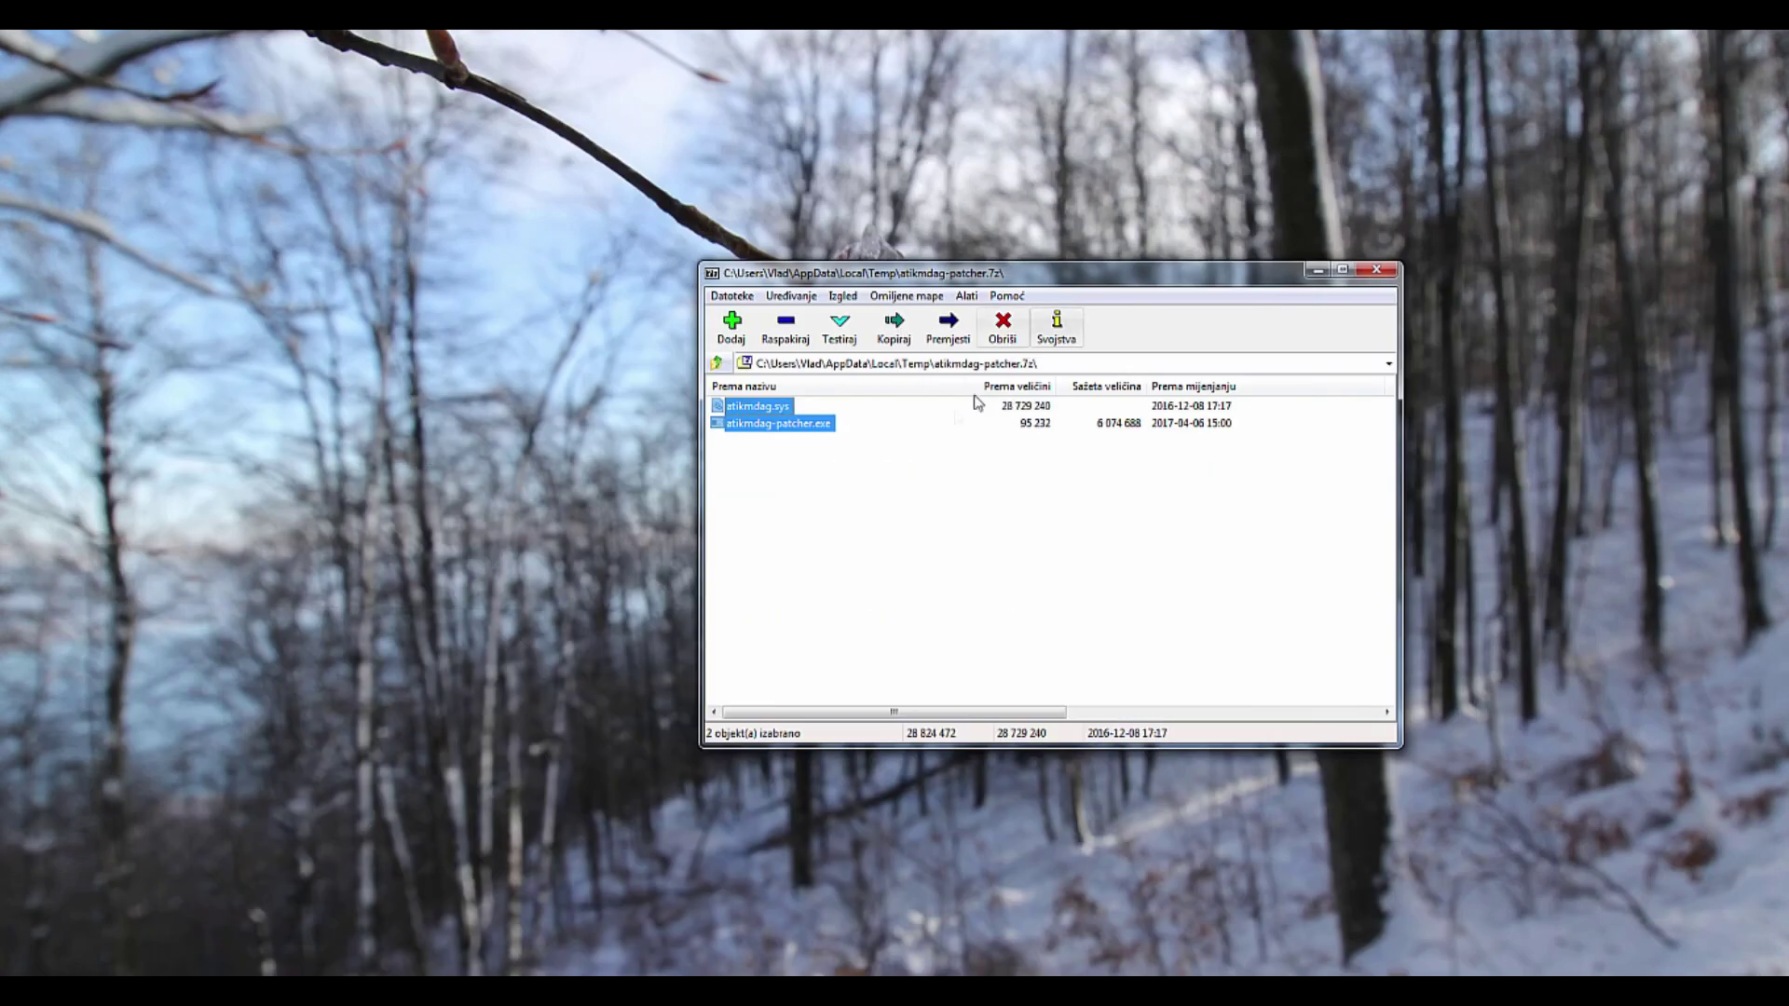
left_click(786, 439)
left_click_drag(797, 466, 538, 428)
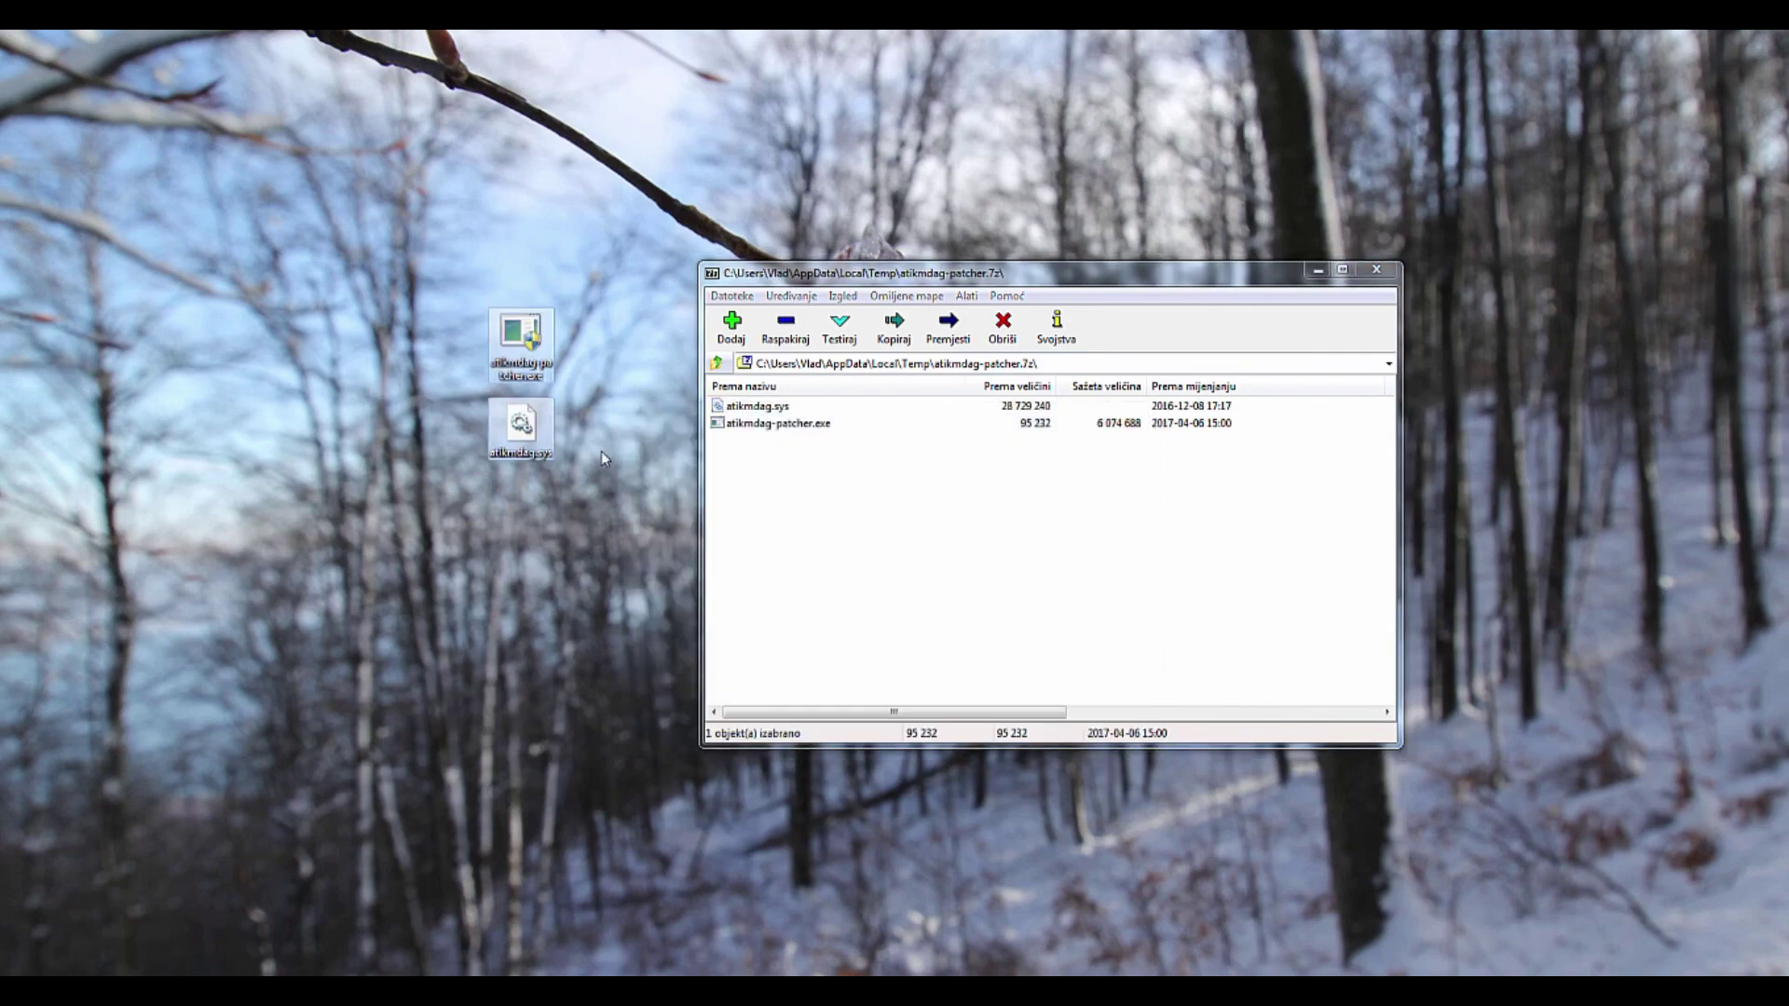
left_click(601, 451)
left_click(1376, 270)
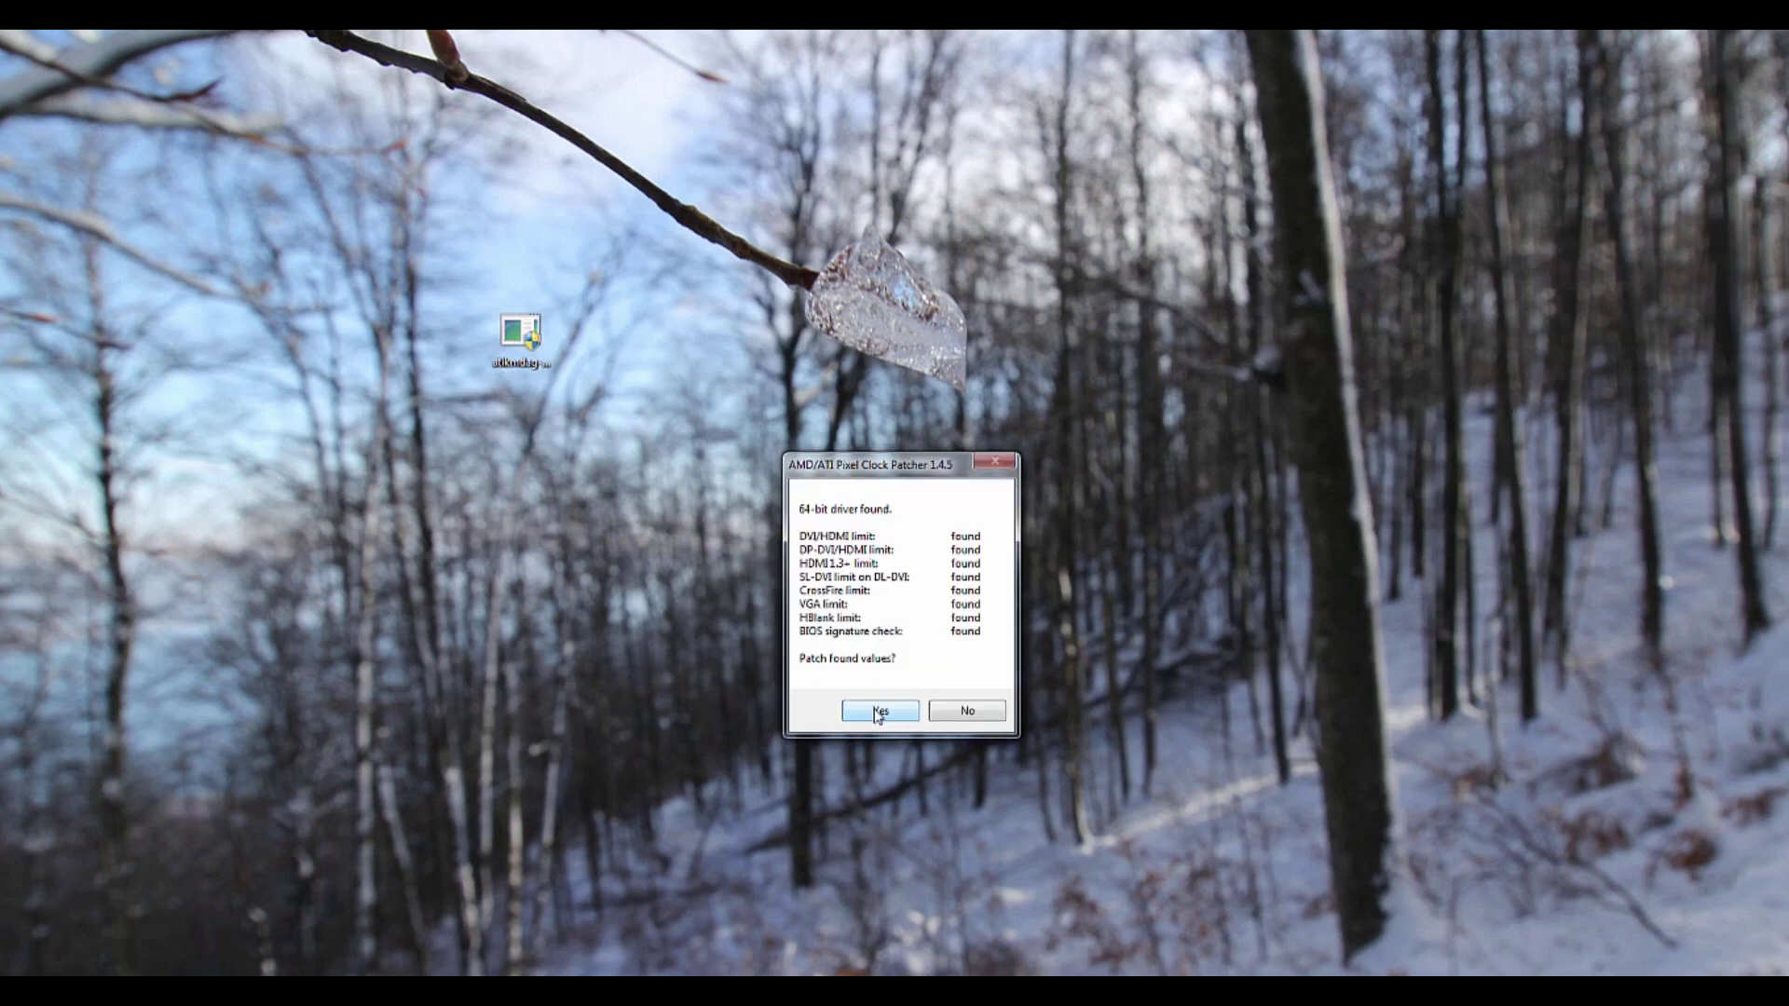
- Answer Yes to 'Patch found values?' to patch and sign the driver
left_click(878, 712)
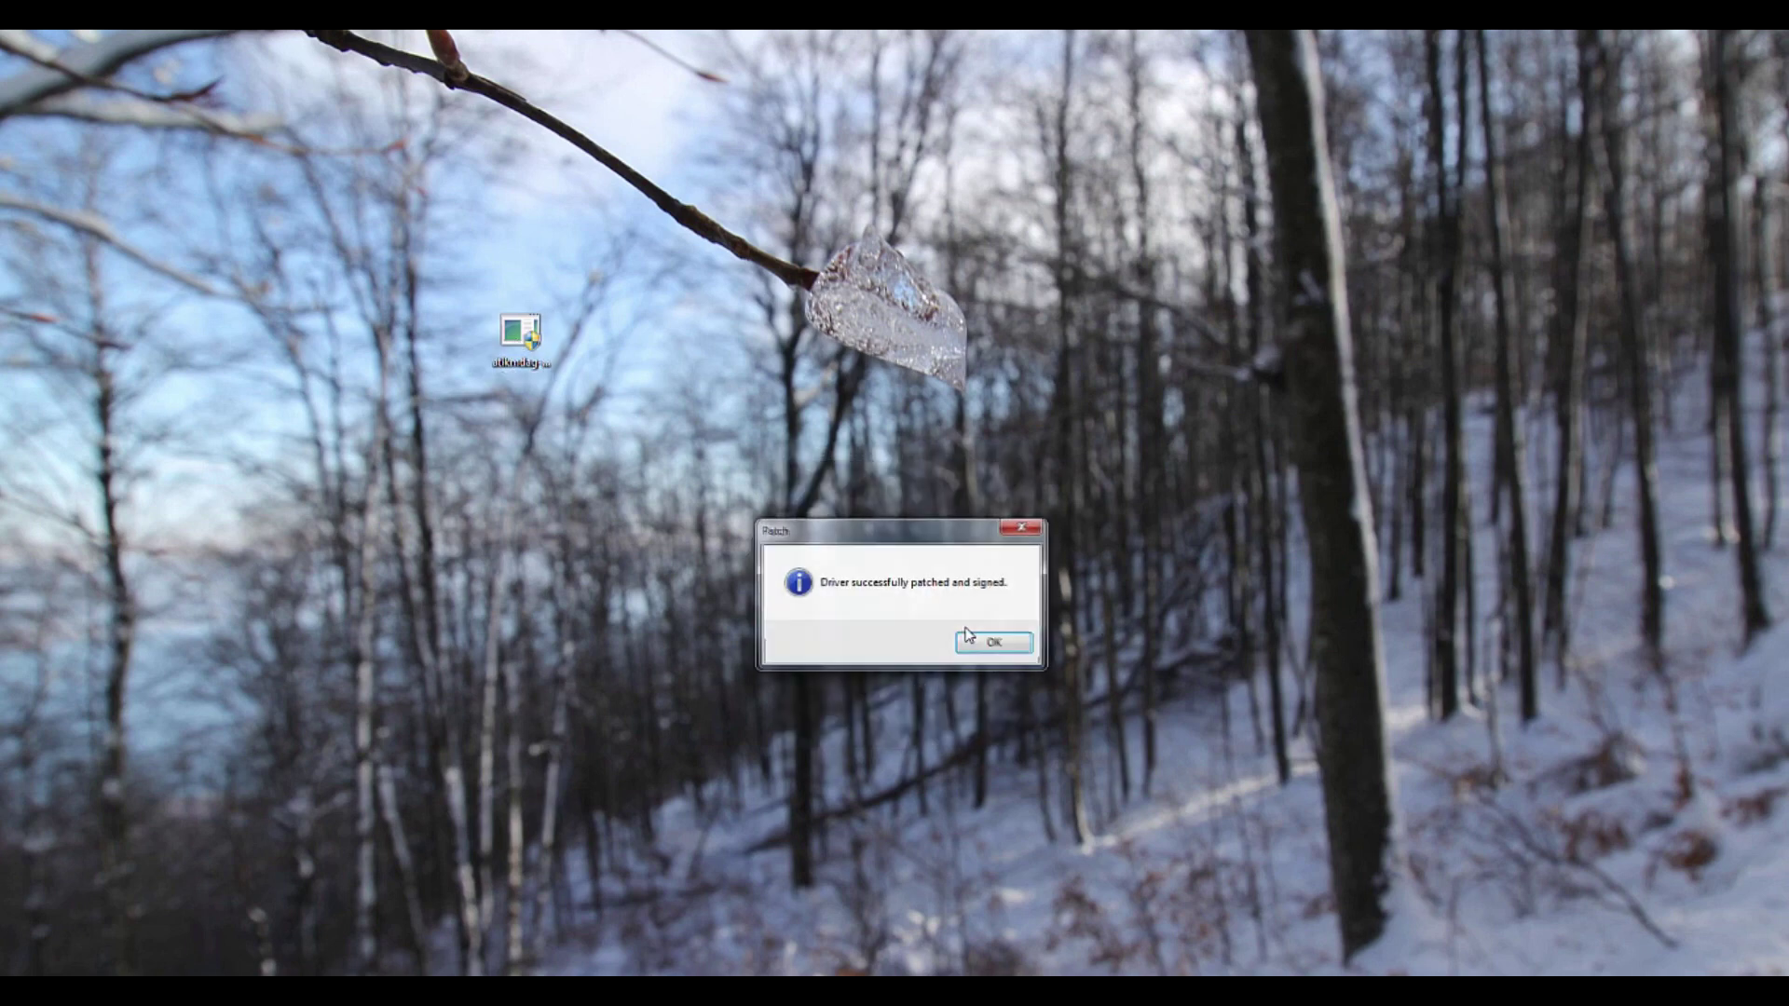